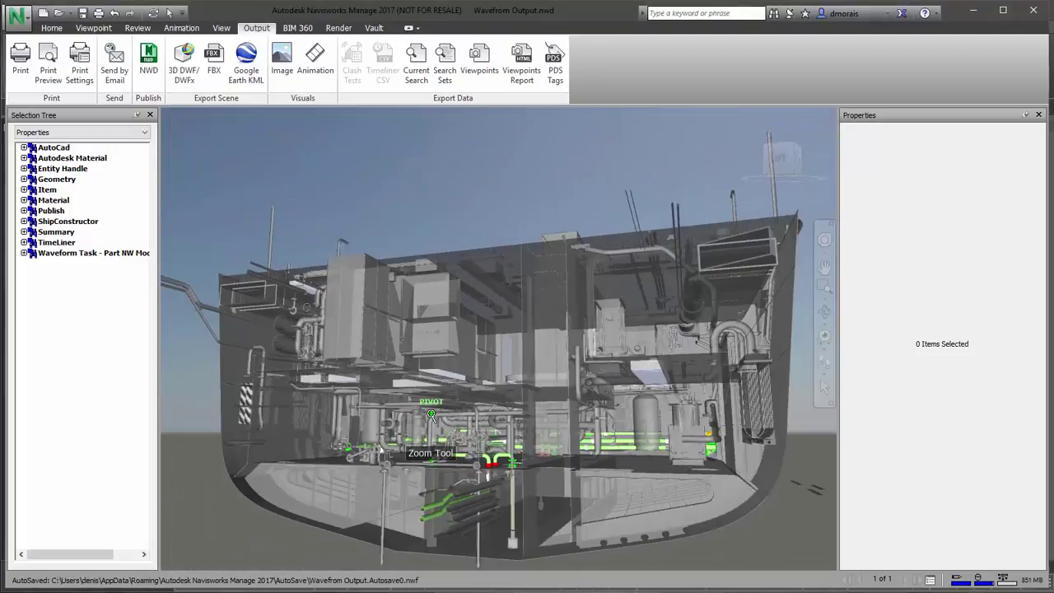
Examine the highlighted piping inside the transparent ship hull model from several angles and distances
drag(461, 418, 559, 420)
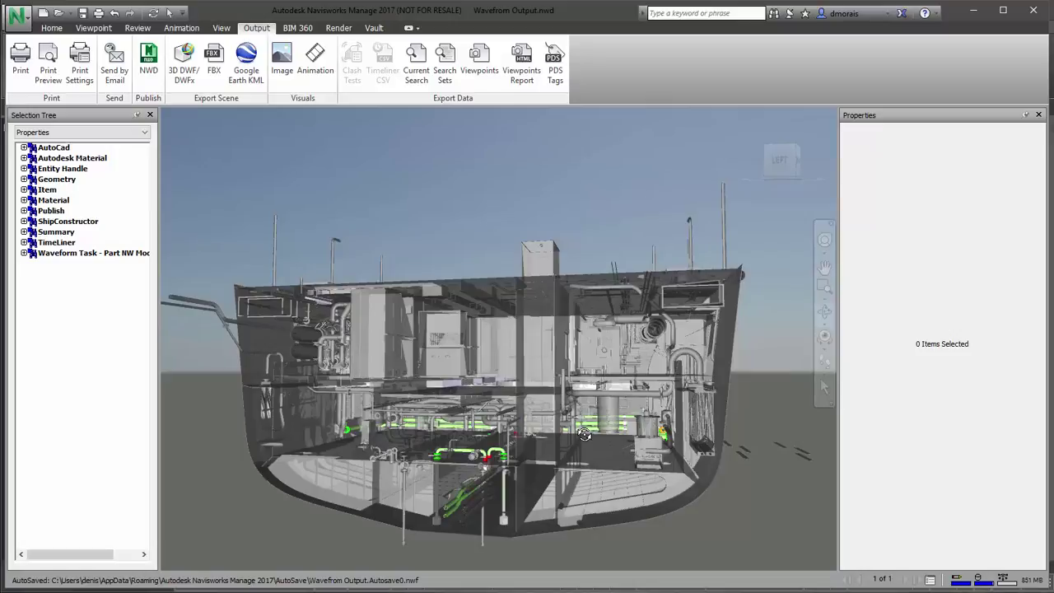
scroll(586, 429, up, 5)
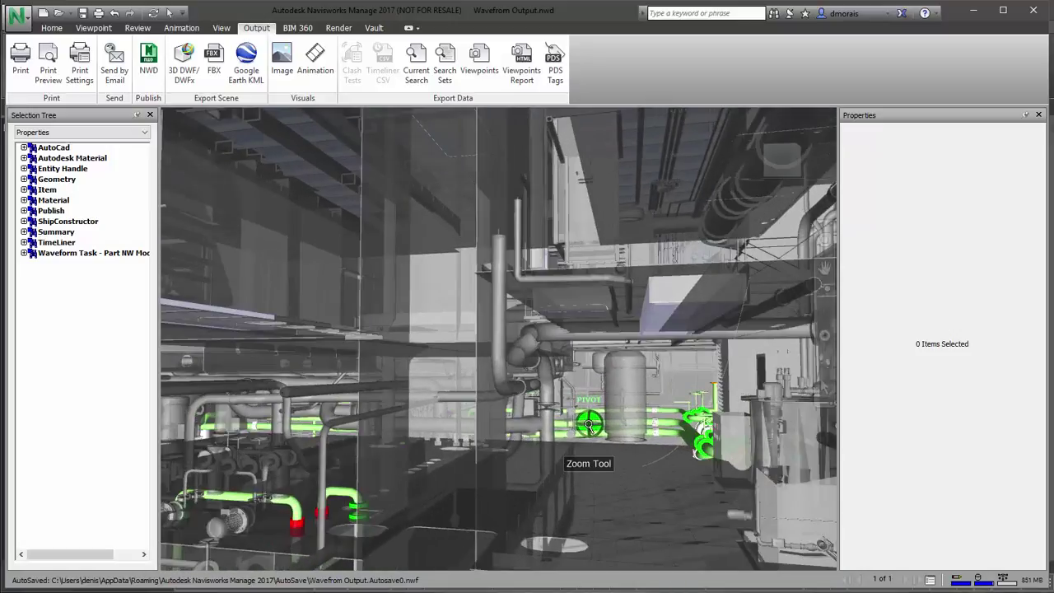
drag(588, 425, 518, 442)
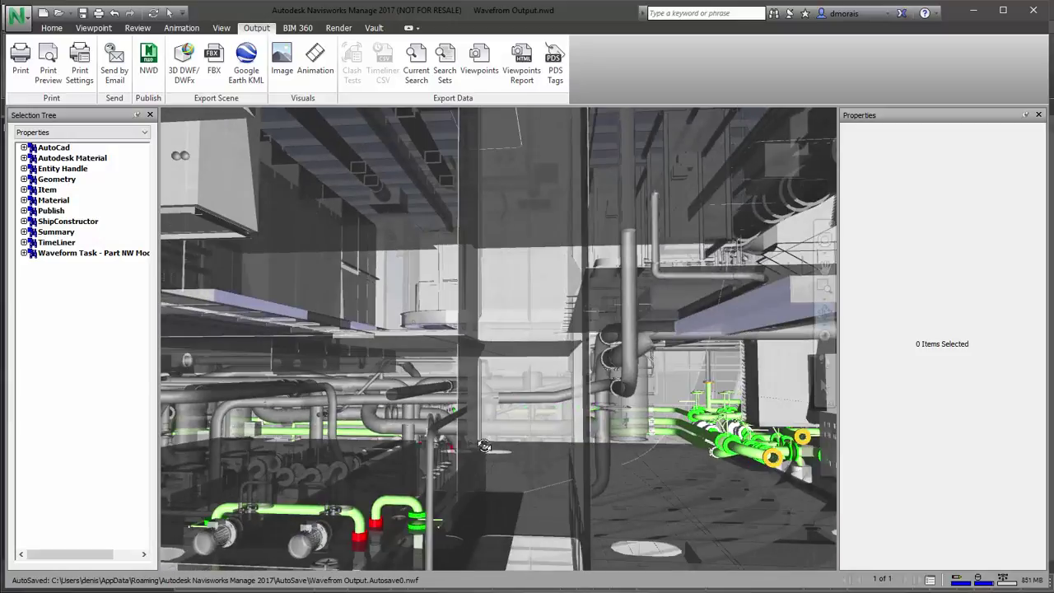
drag(354, 476, 400, 459)
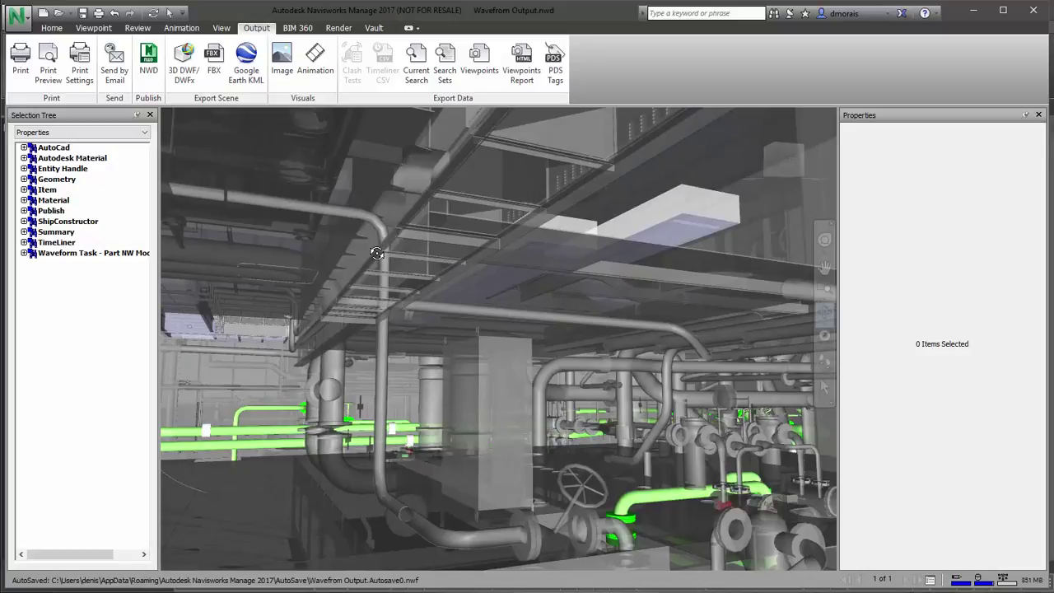
scroll(341, 394, down, 4)
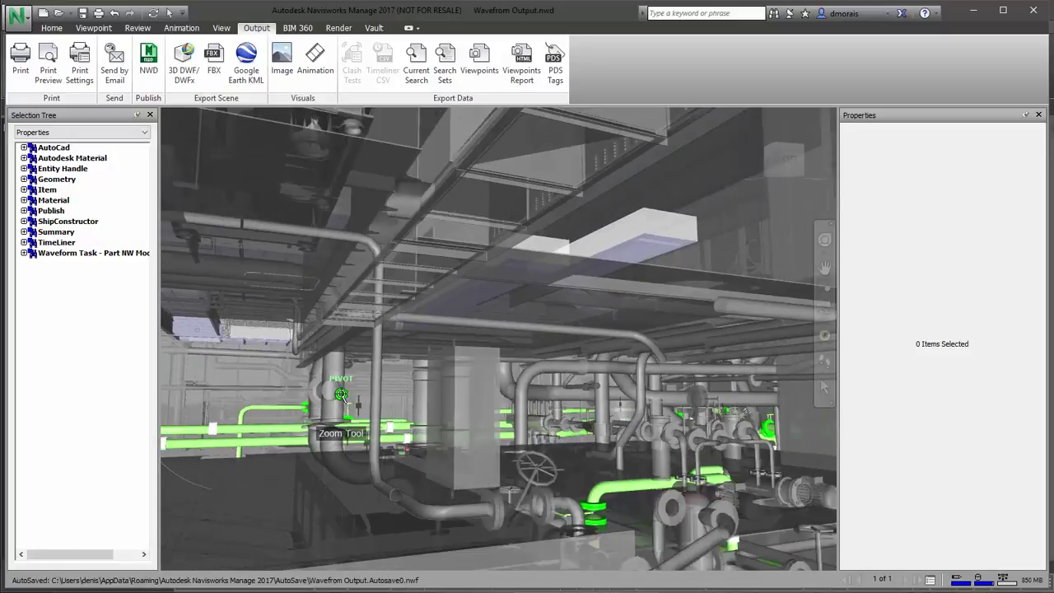
drag(341, 395, 325, 351)
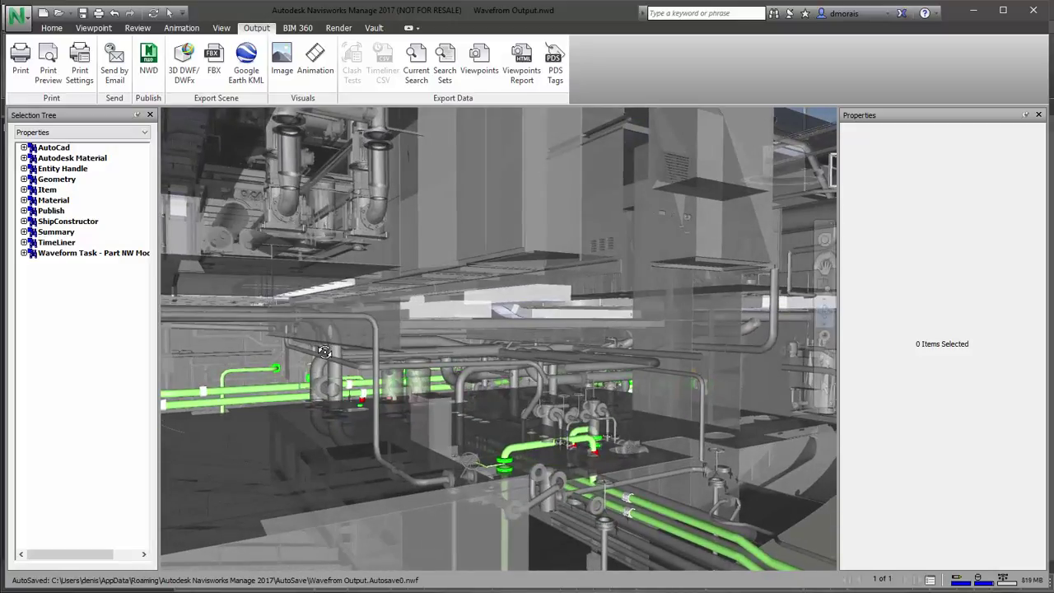
scroll(481, 458, up, 2)
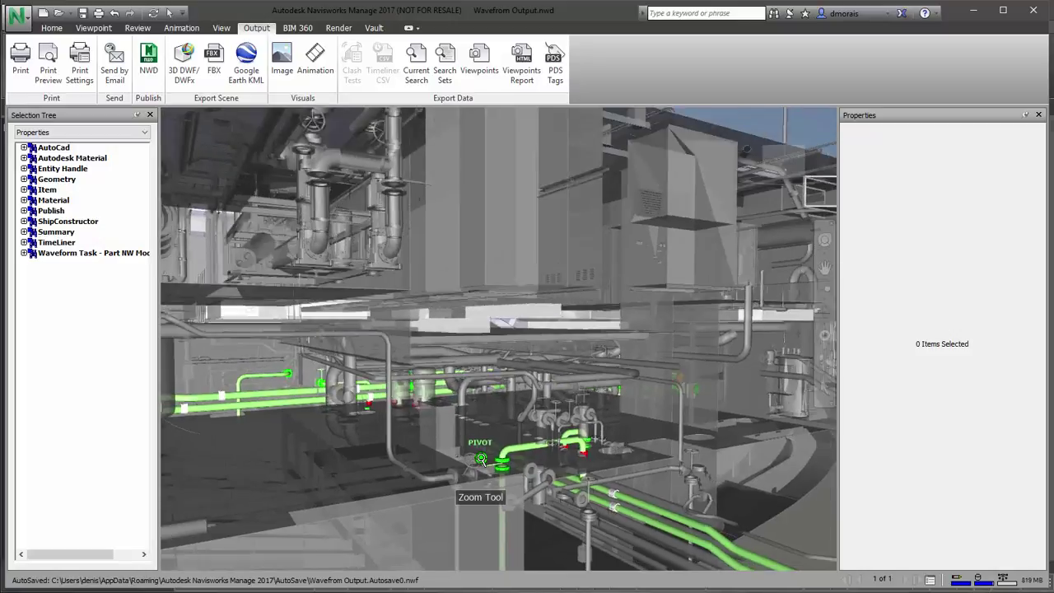
scroll(481, 459, down, 3)
scroll(482, 457, down, 2)
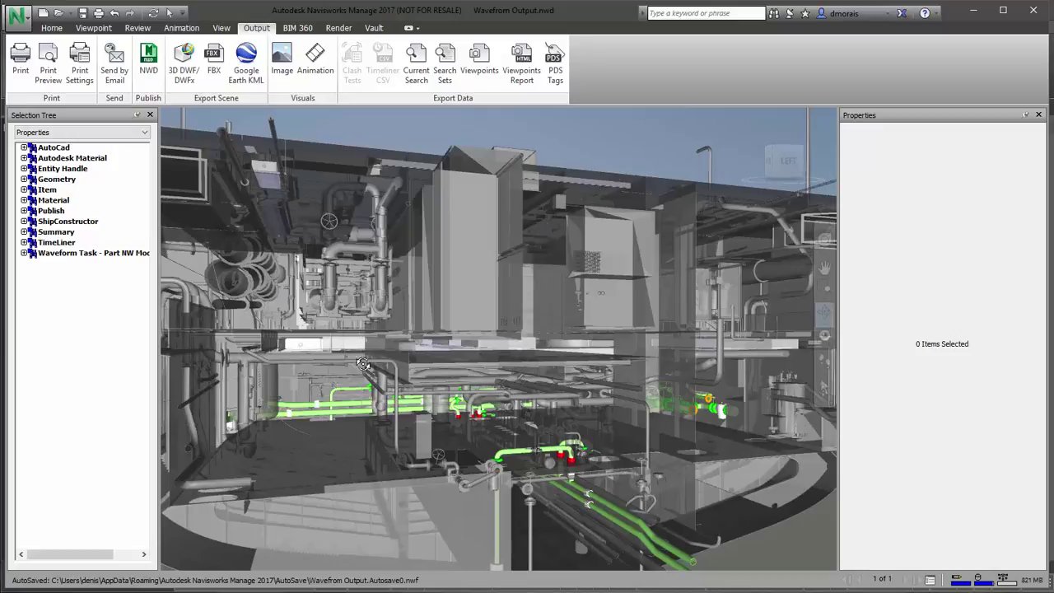
drag(465, 371, 426, 372)
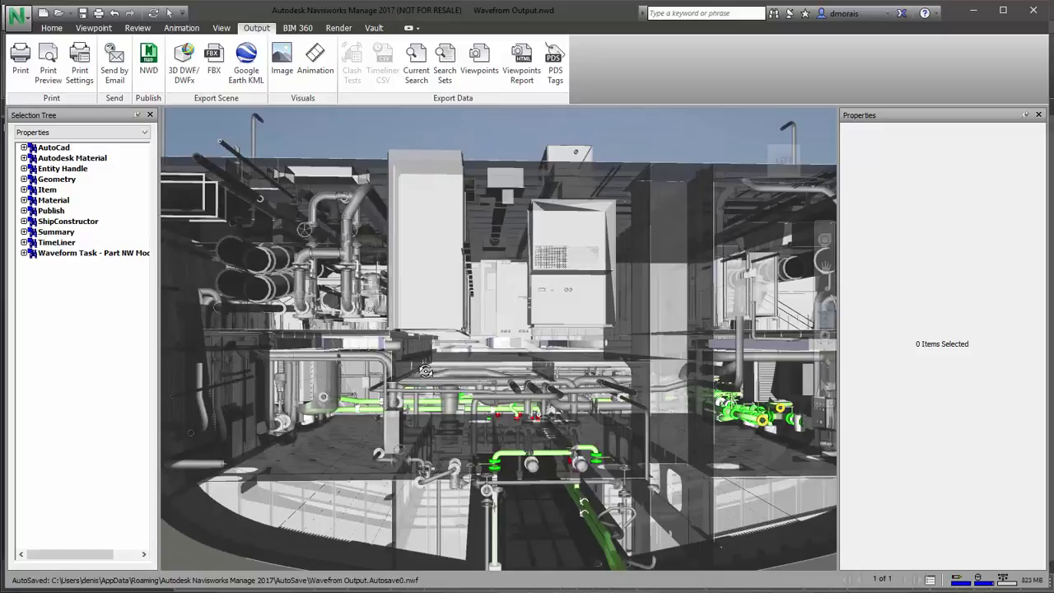
drag(515, 412, 478, 415)
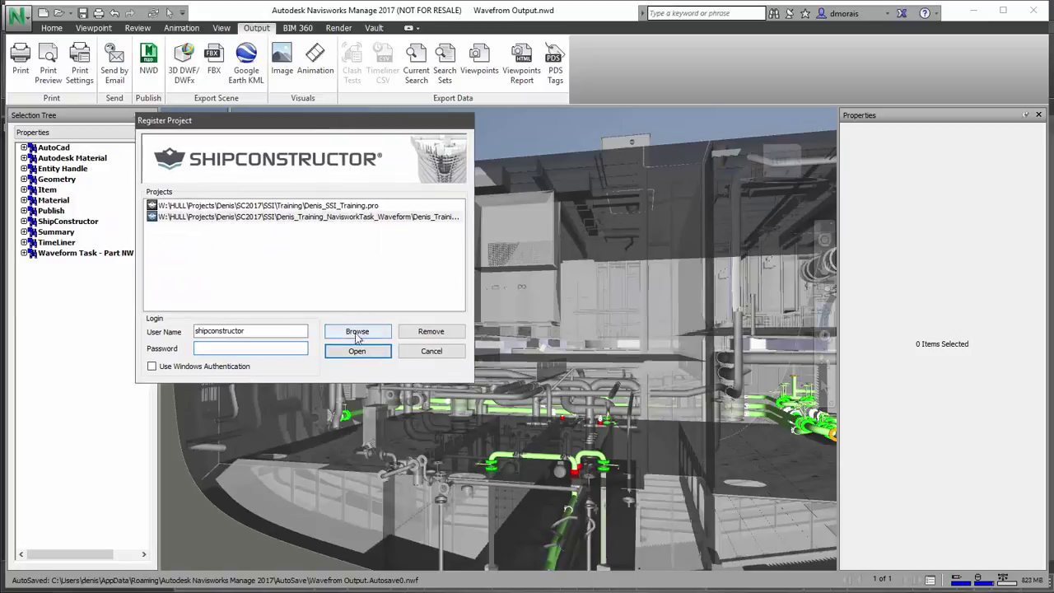
In PublisherLT, open the NavisworkTask_Waveform project and load the task items of the Waveform Create U02 641 Bilge task
click(361, 354)
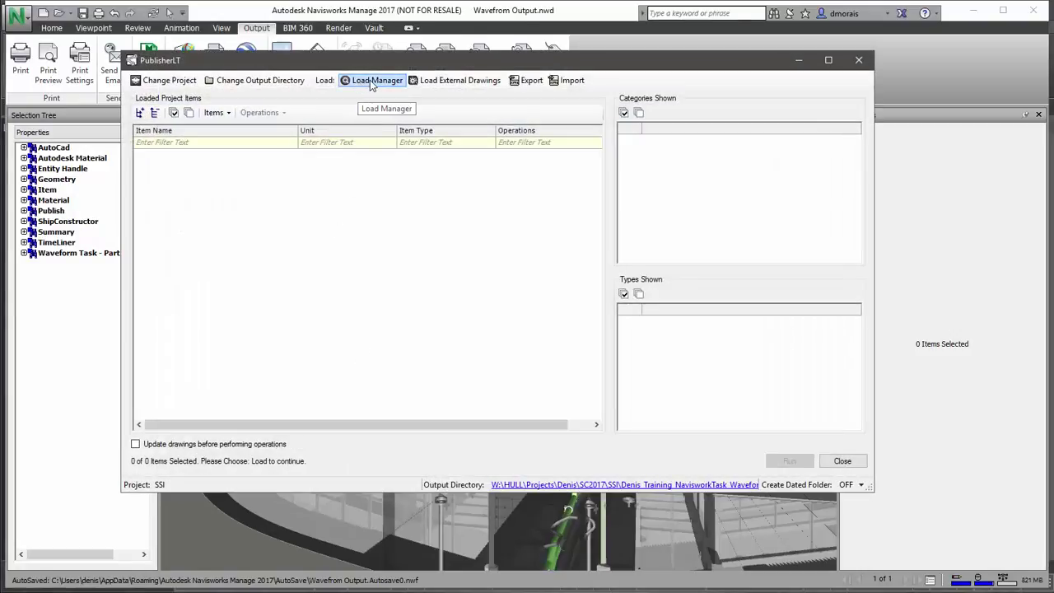
click(370, 80)
drag(83, 30, 348, 51)
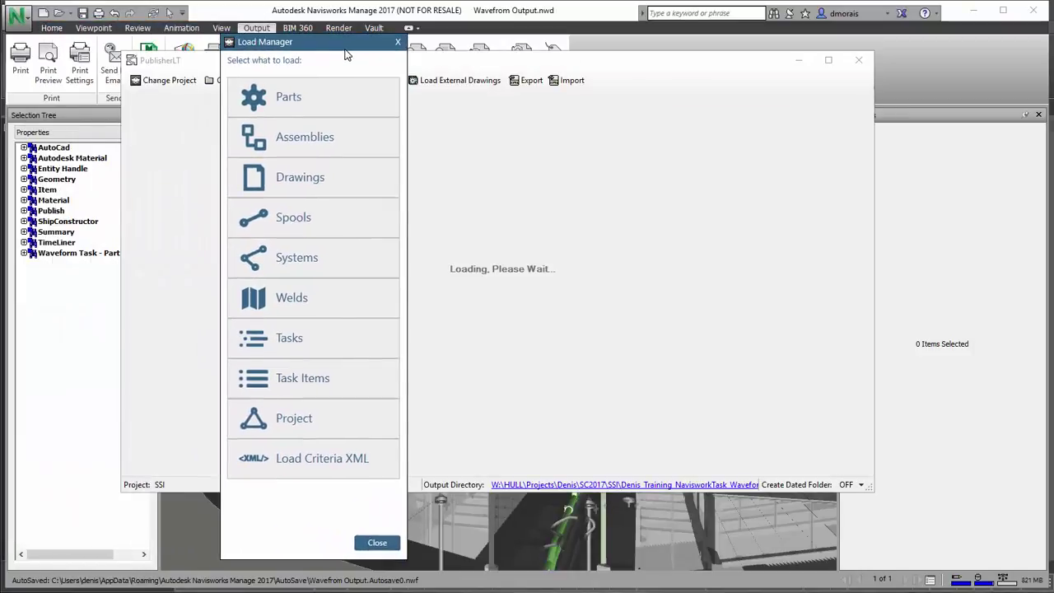
click(285, 381)
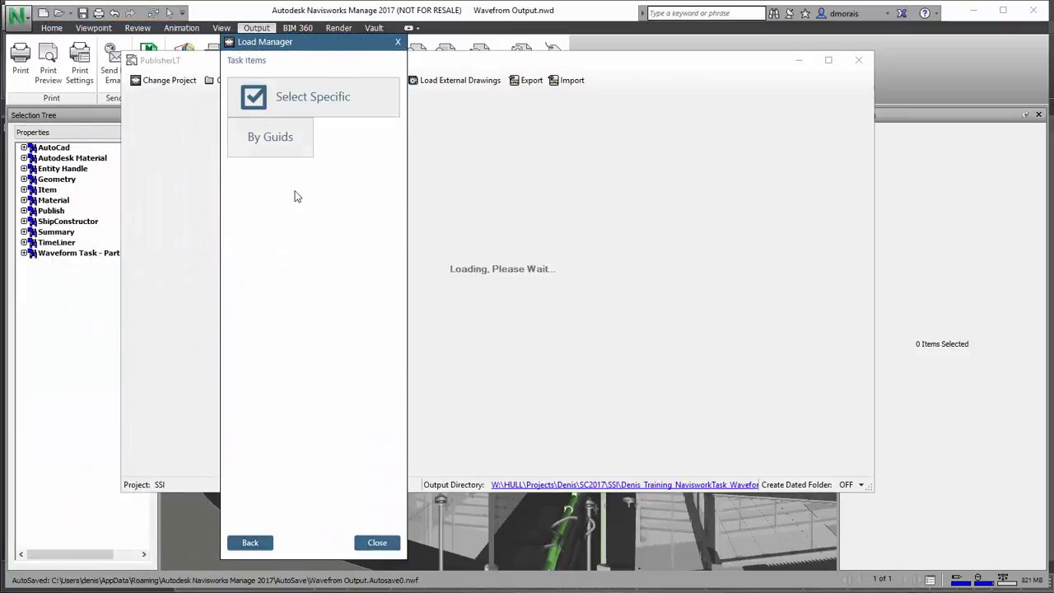
click(325, 104)
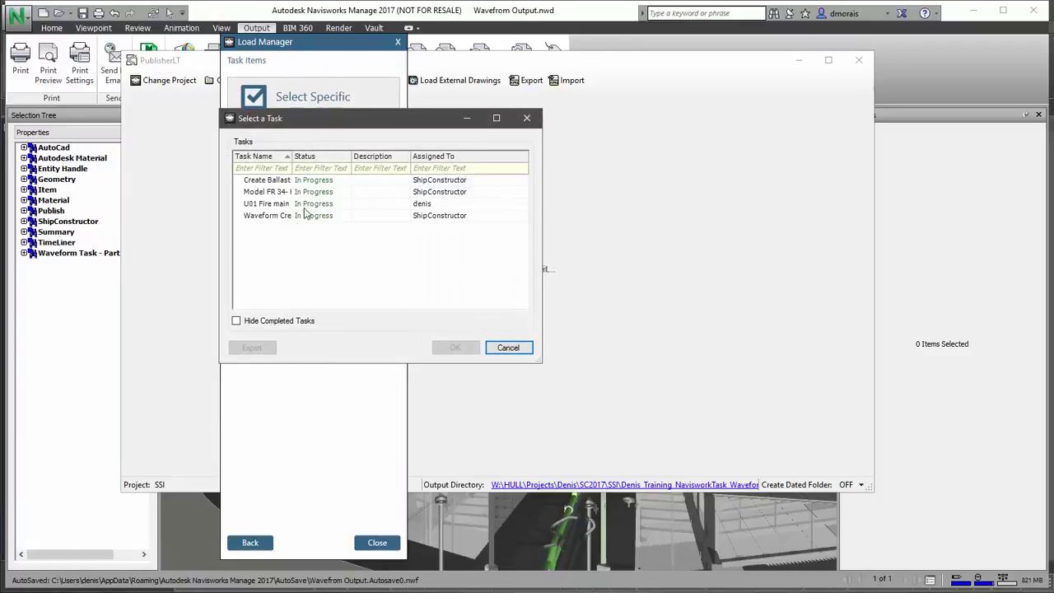
drag(292, 156, 356, 155)
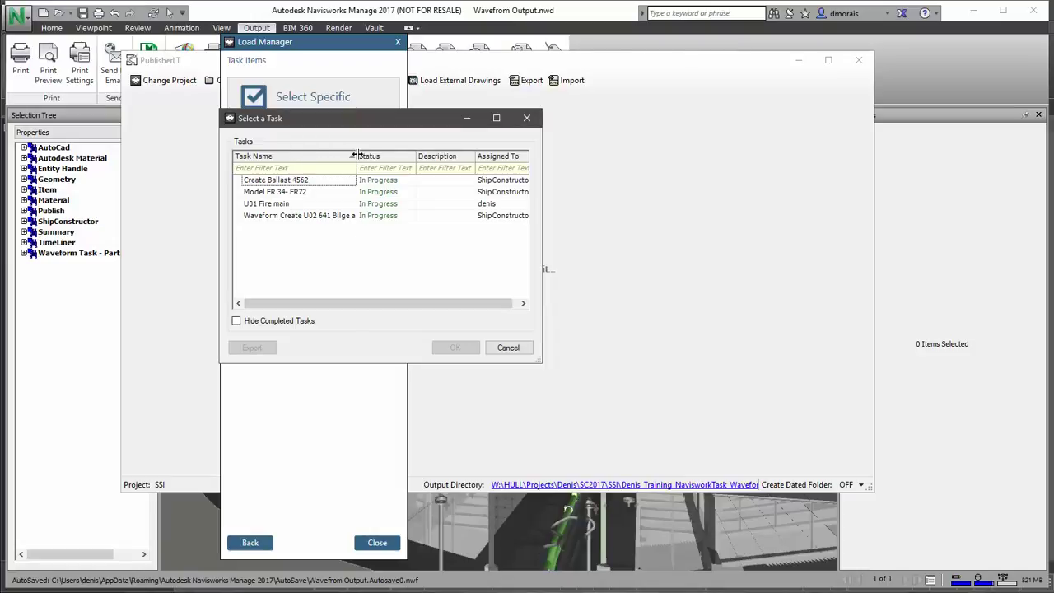
click(283, 215)
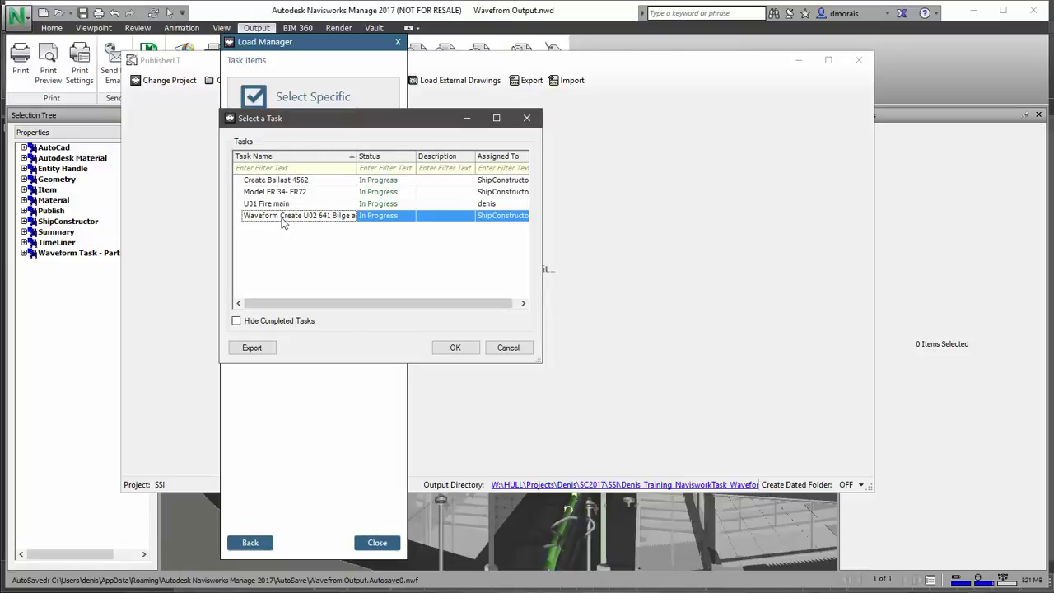
click(458, 351)
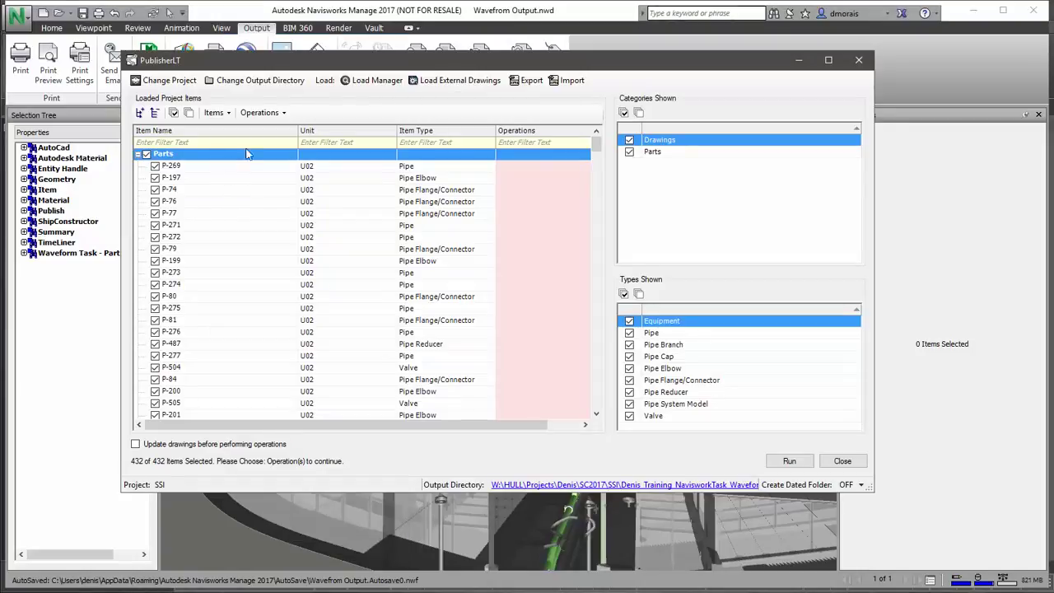
Assign the Waveform NW Part Properties Excel operation to the loaded parts
click(262, 114)
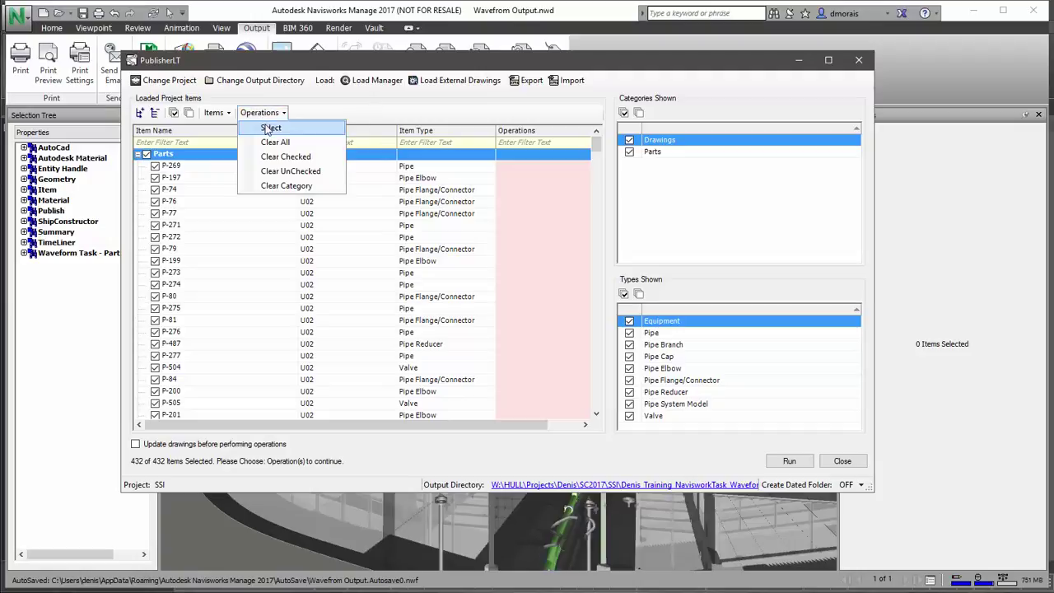
click(270, 129)
scroll(459, 221, down, 2)
click(281, 322)
click(384, 341)
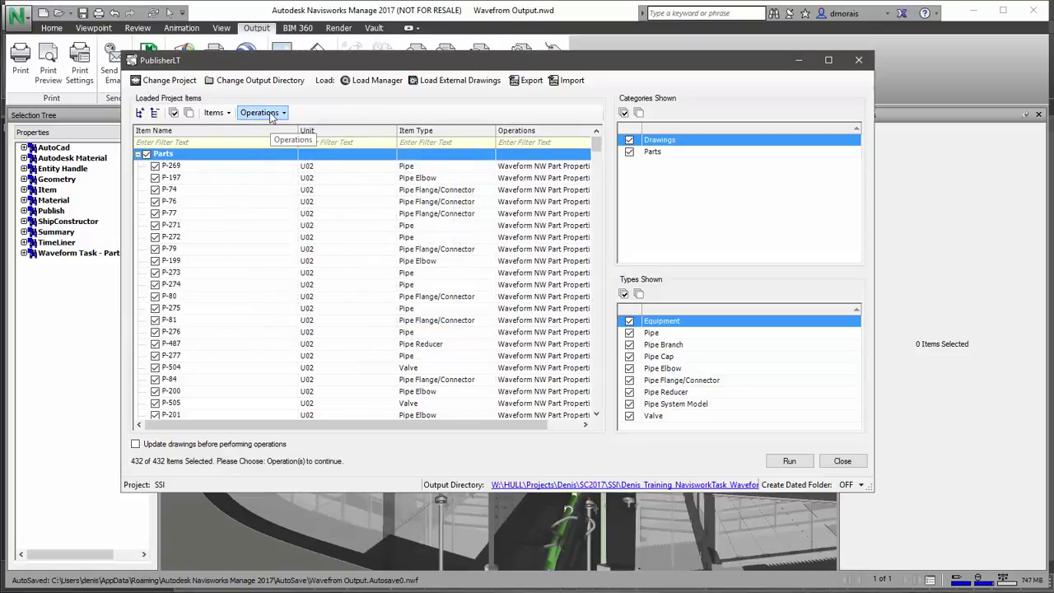
Start loading specific drawings, hide all drawing types and filter the type list by "model"
click(363, 81)
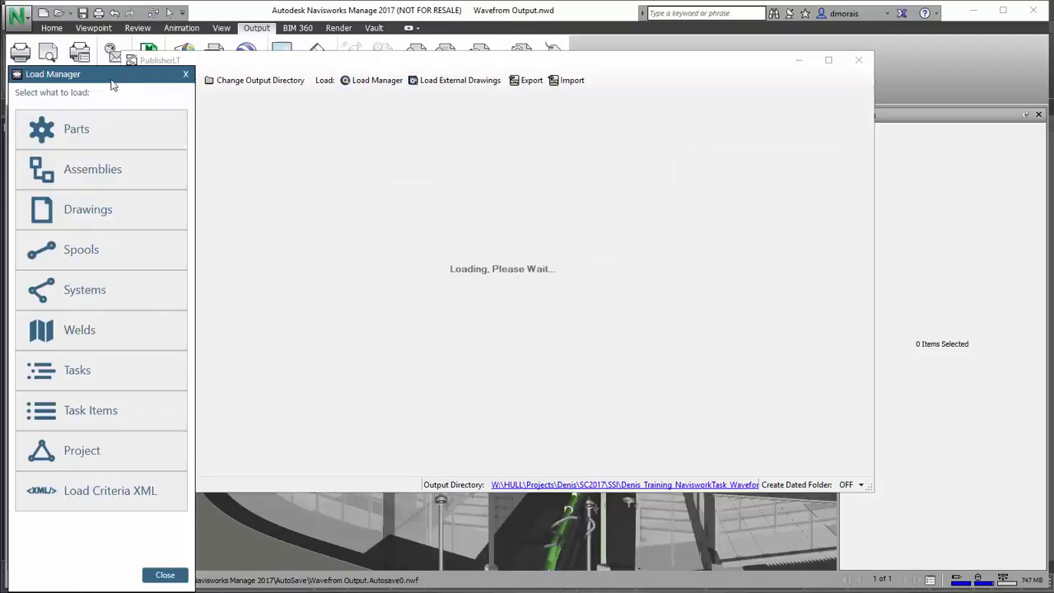
click(107, 211)
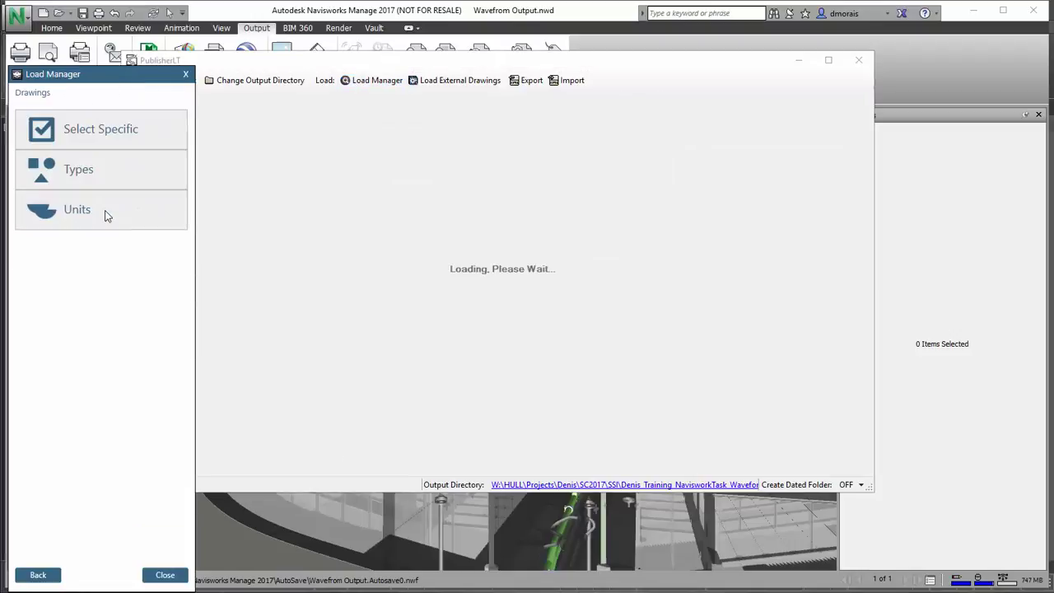
click(104, 130)
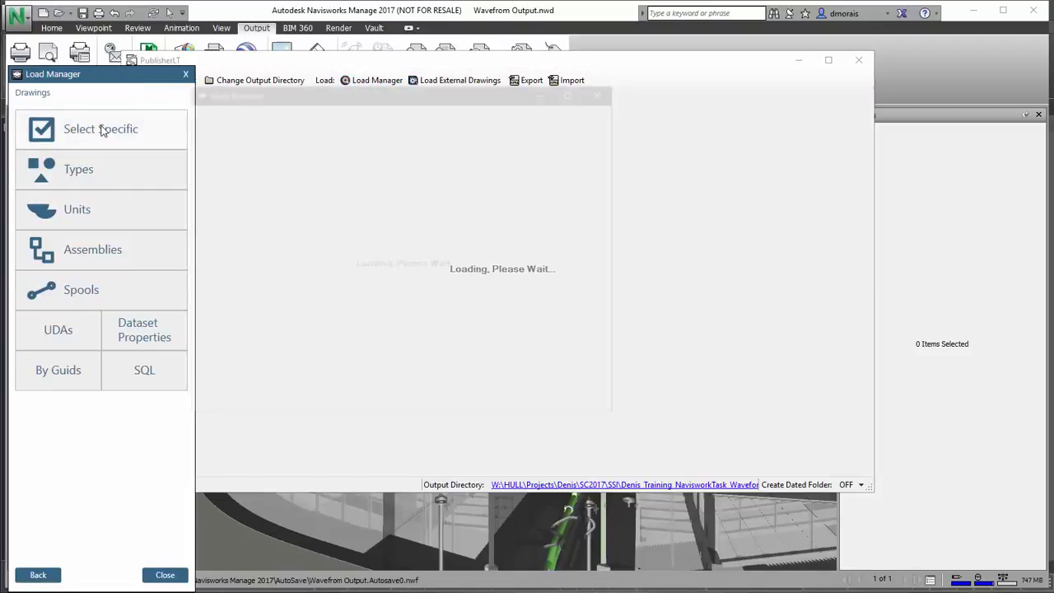
drag(530, 302, 532, 221)
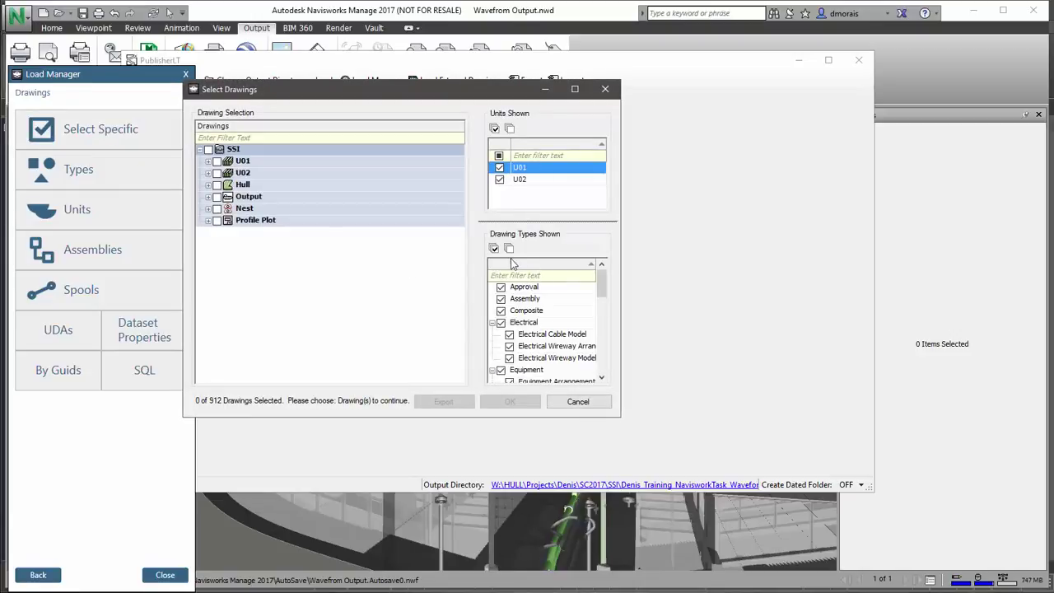
click(509, 248)
click(515, 275)
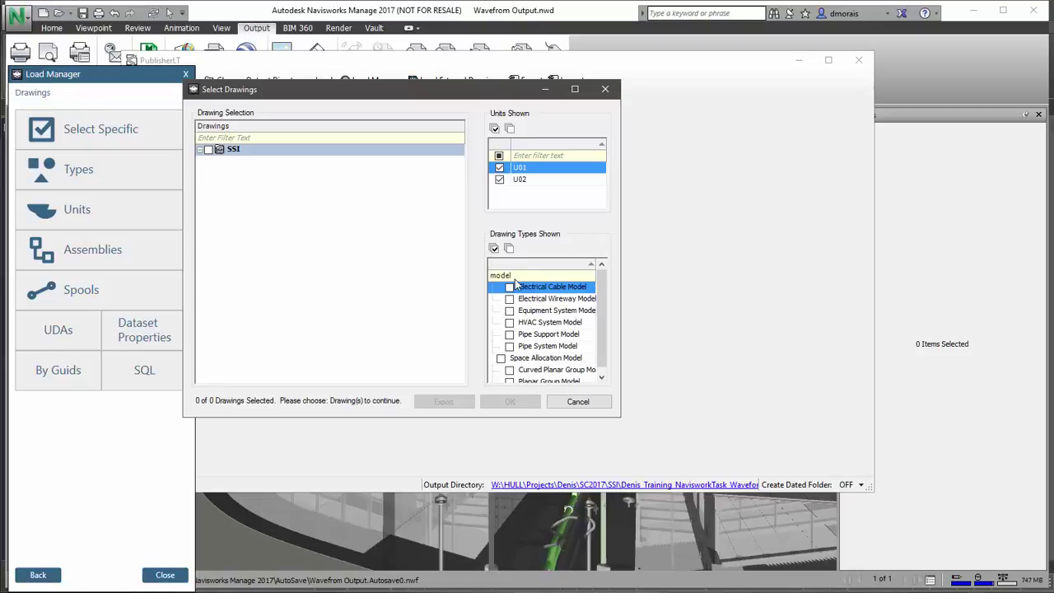
Show all the filtered model drawing types, from Electrical Cable Model to Planar Group Model, and load the drawings of unit U02
click(509, 287)
click(509, 299)
click(509, 311)
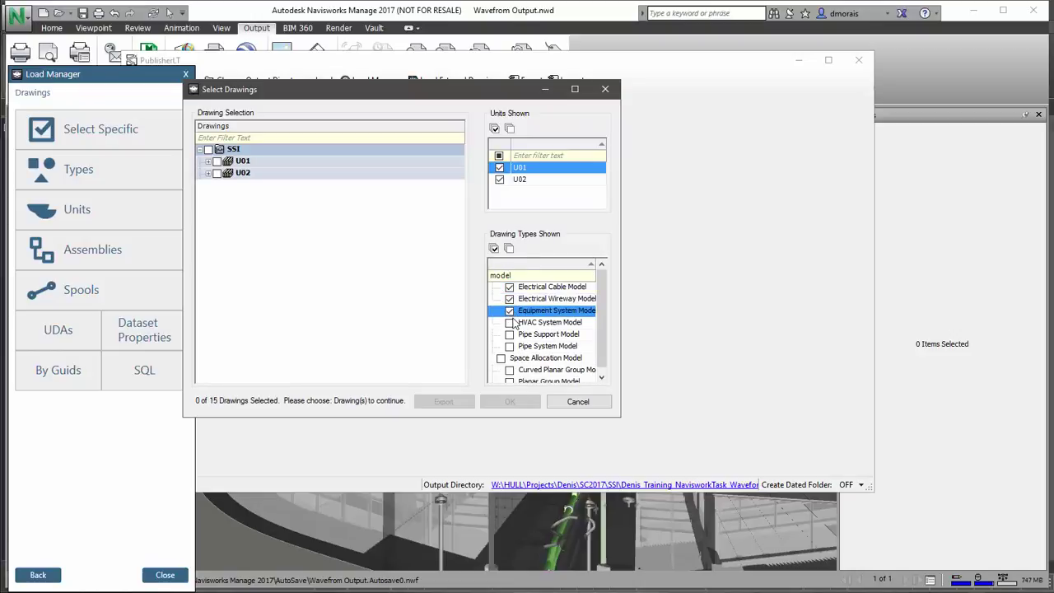
click(509, 322)
click(509, 333)
click(509, 346)
click(501, 358)
click(509, 370)
click(509, 381)
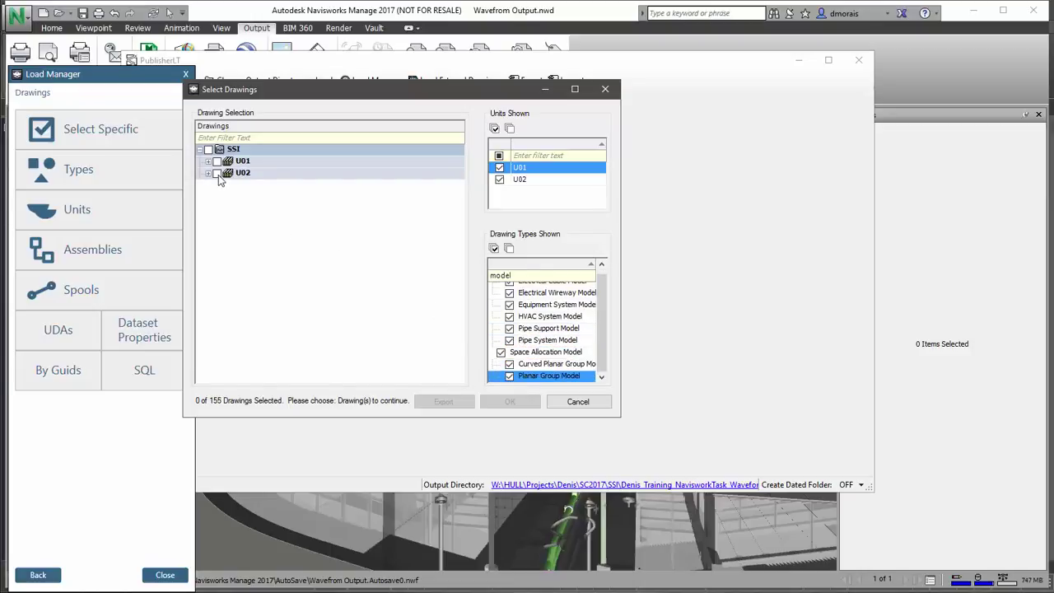
click(217, 173)
click(520, 405)
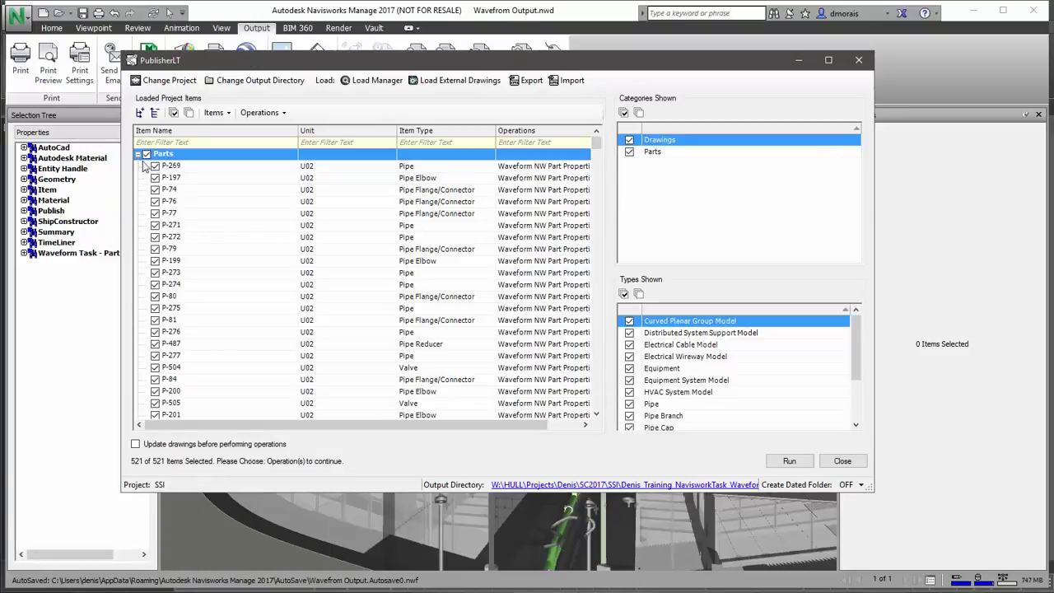
Collapse the parts and assign the NWF file from Dwgs operation to the Drawings category
click(138, 155)
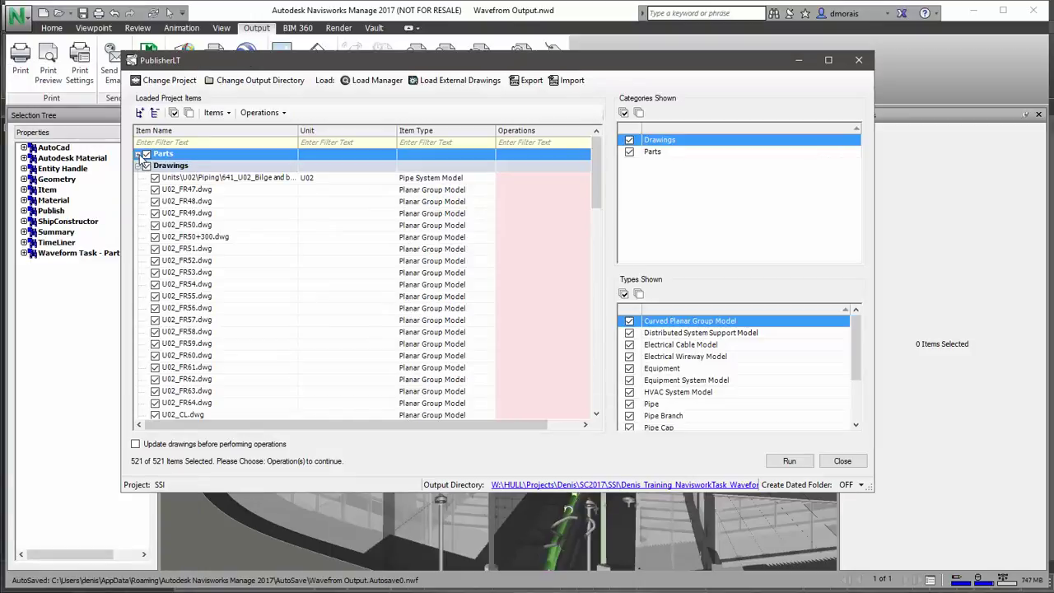
click(211, 169)
click(277, 113)
click(272, 128)
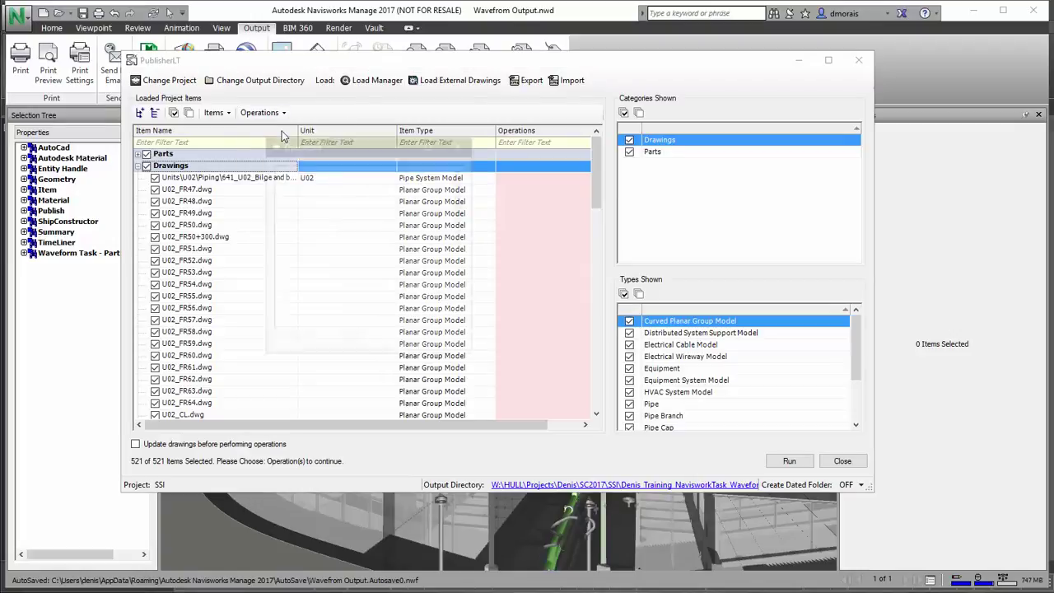
drag(462, 231, 403, 334)
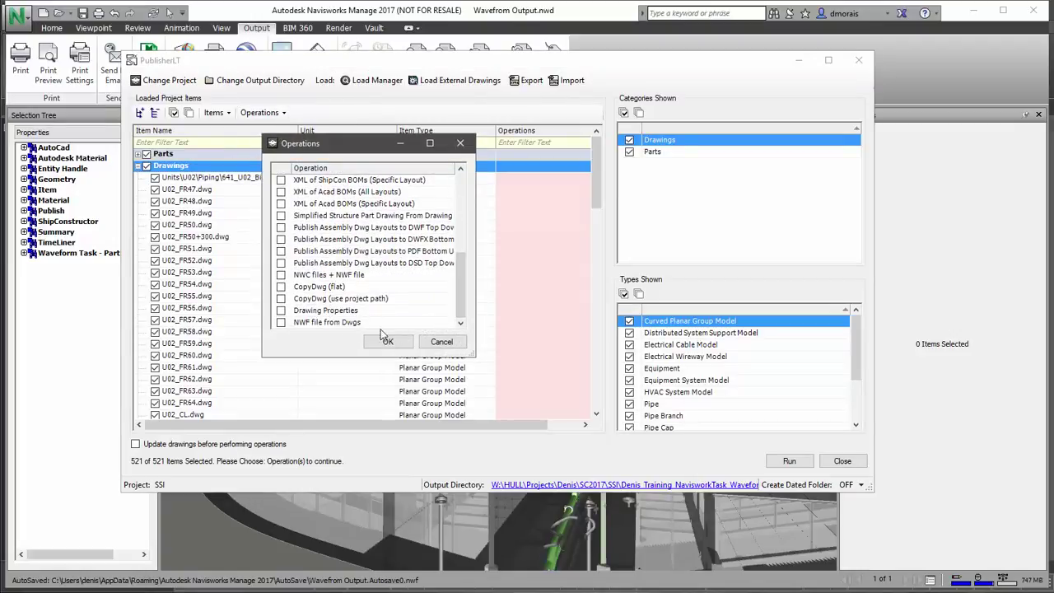
click(280, 323)
click(388, 342)
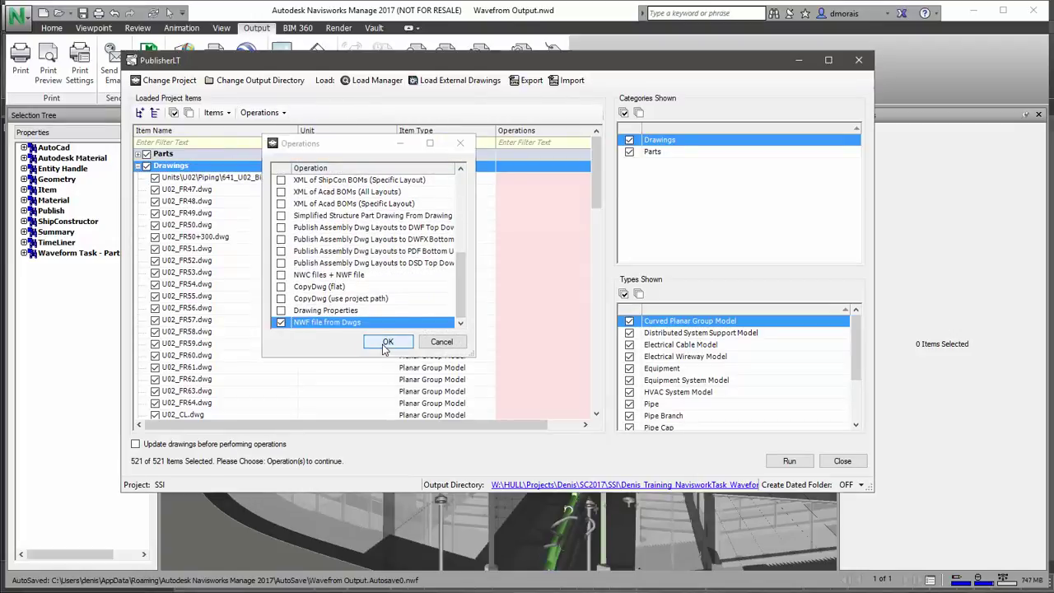
Run the assigned operations on the loaded items and open the resulting NWF file from the output directory in Navisworks
click(793, 463)
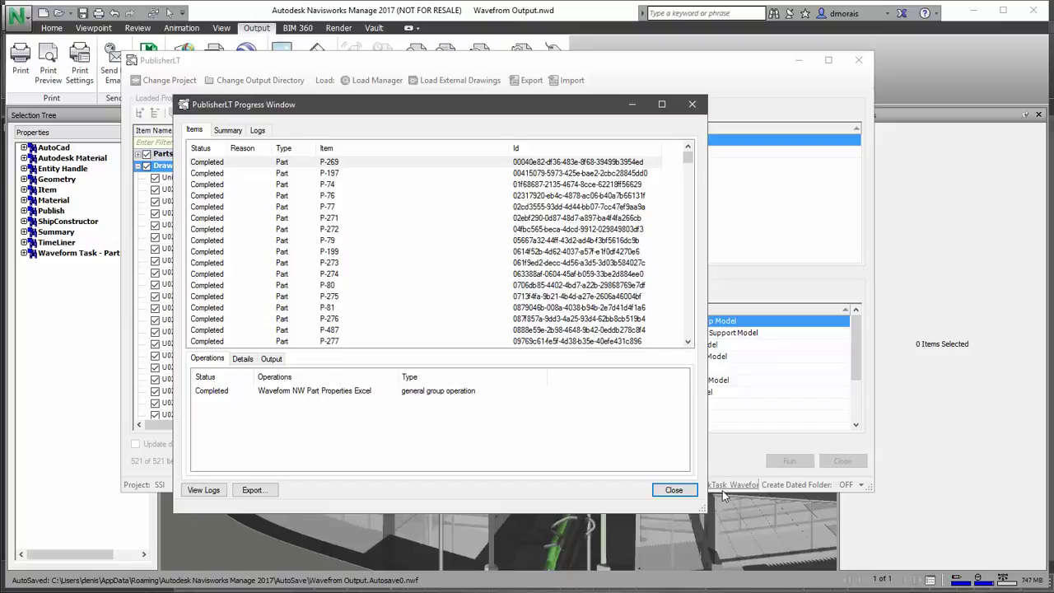
click(672, 490)
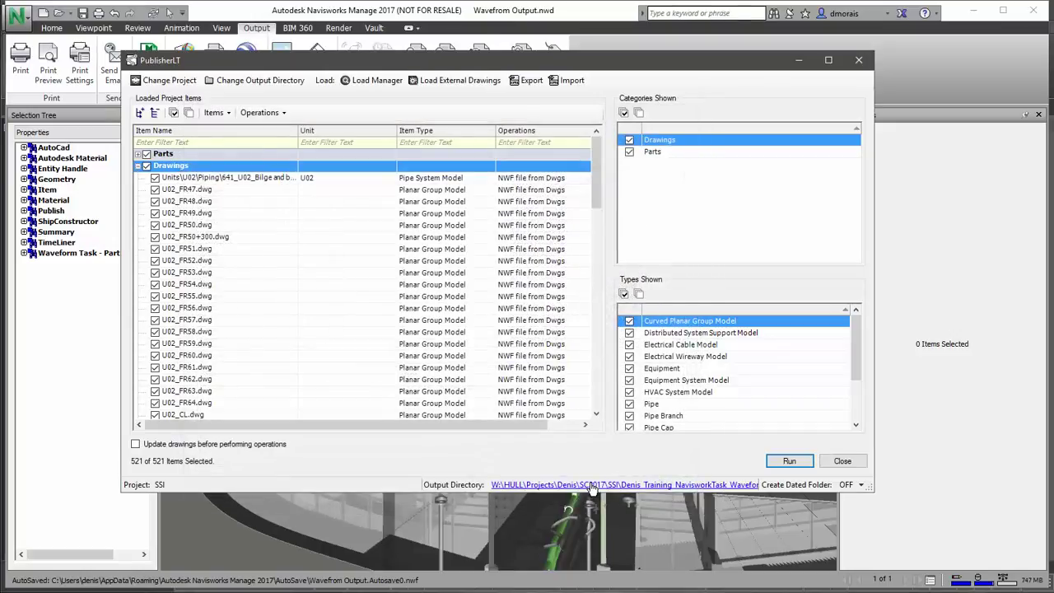
click(587, 487)
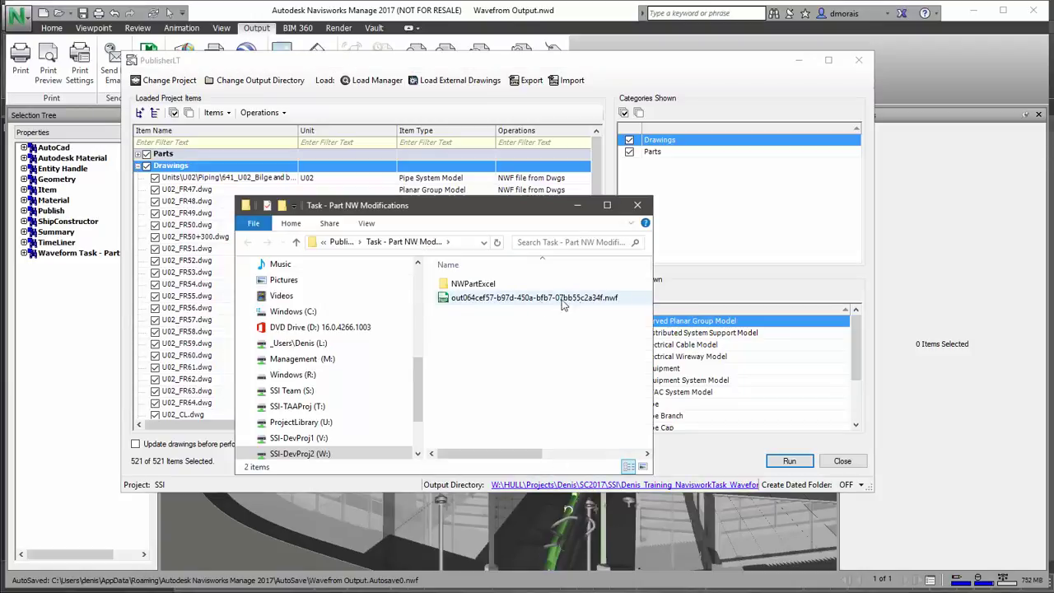
drag(654, 434, 788, 434)
drag(568, 298, 610, 537)
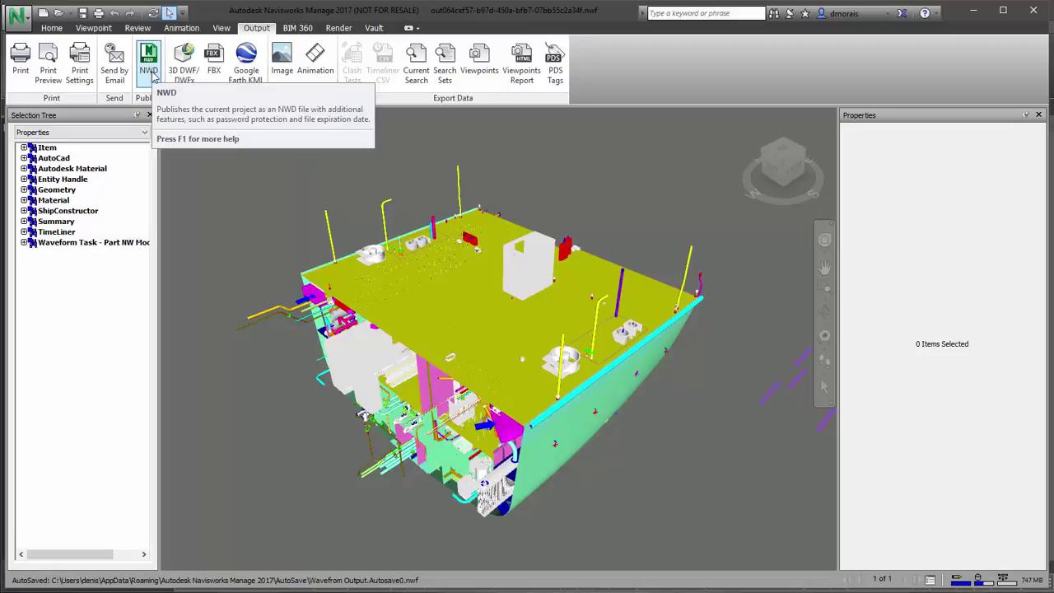
Publish the project as an NWD file named Waveform Output in the Task - Part NW Modifications folder, keeping the default publish options
click(150, 74)
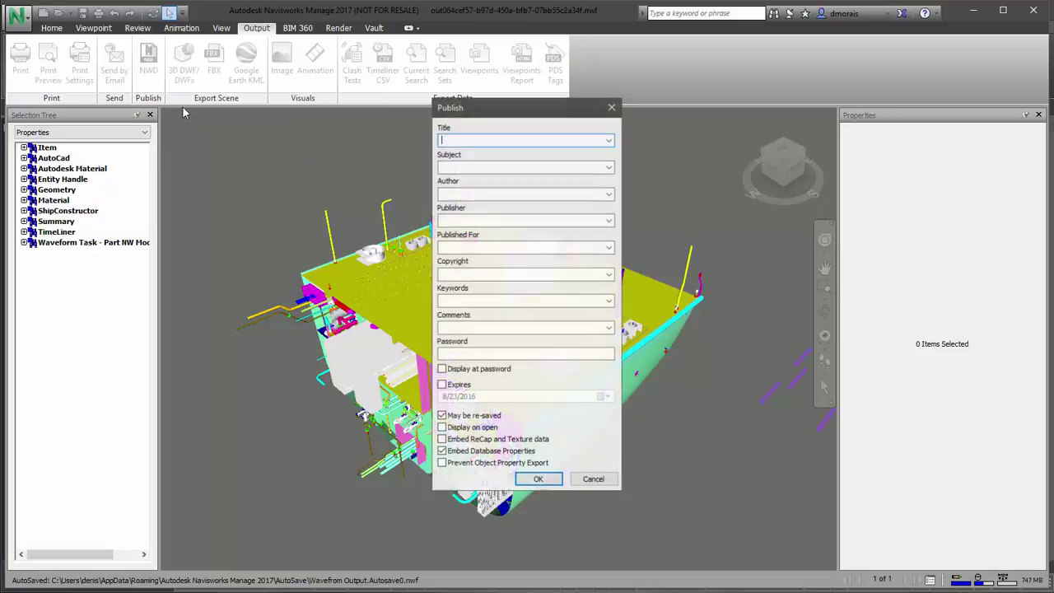
click(538, 480)
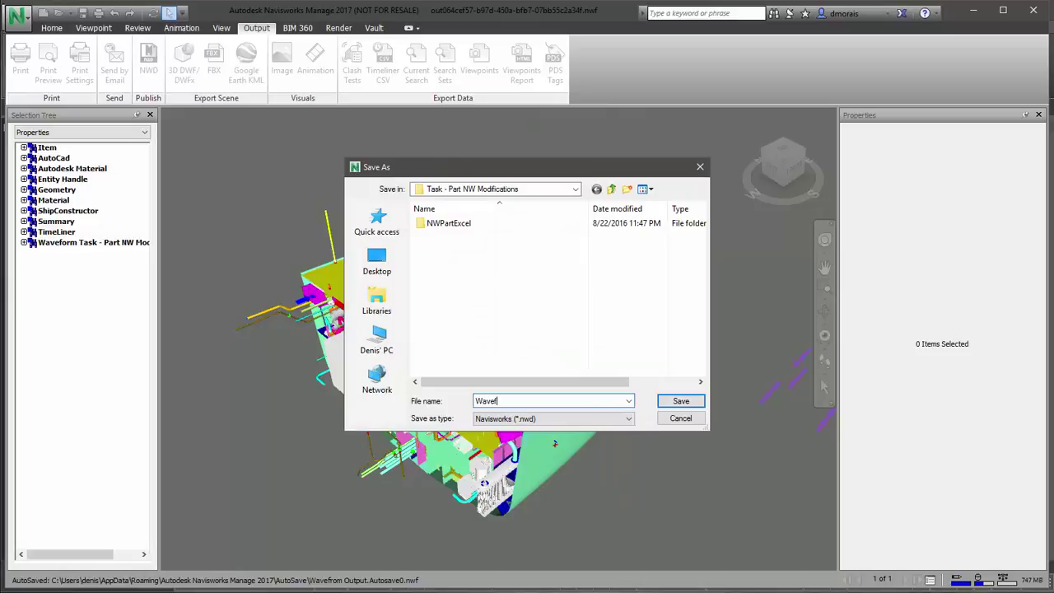
text(Waveform Out)
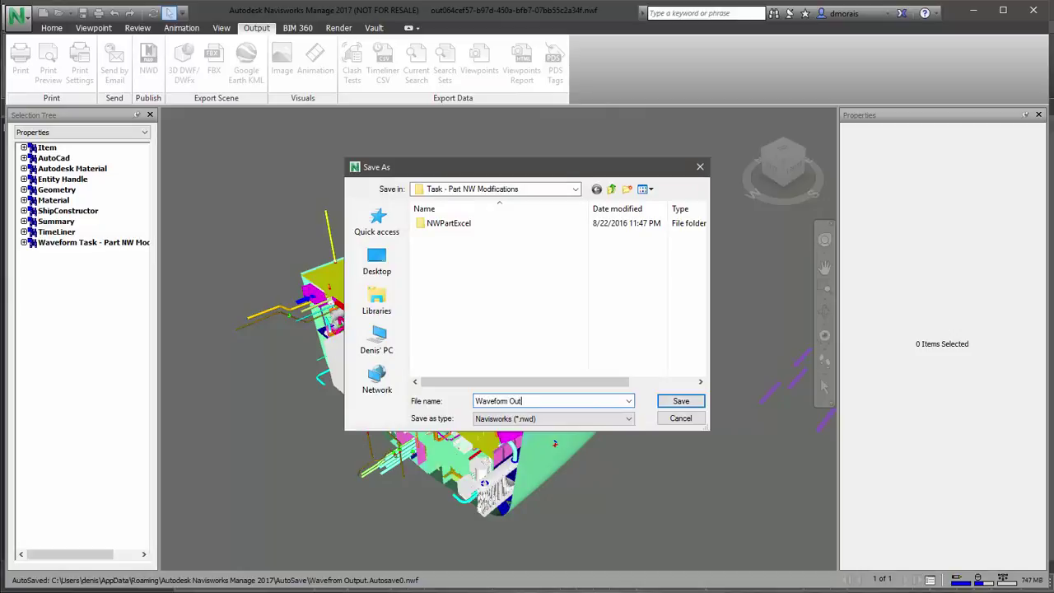
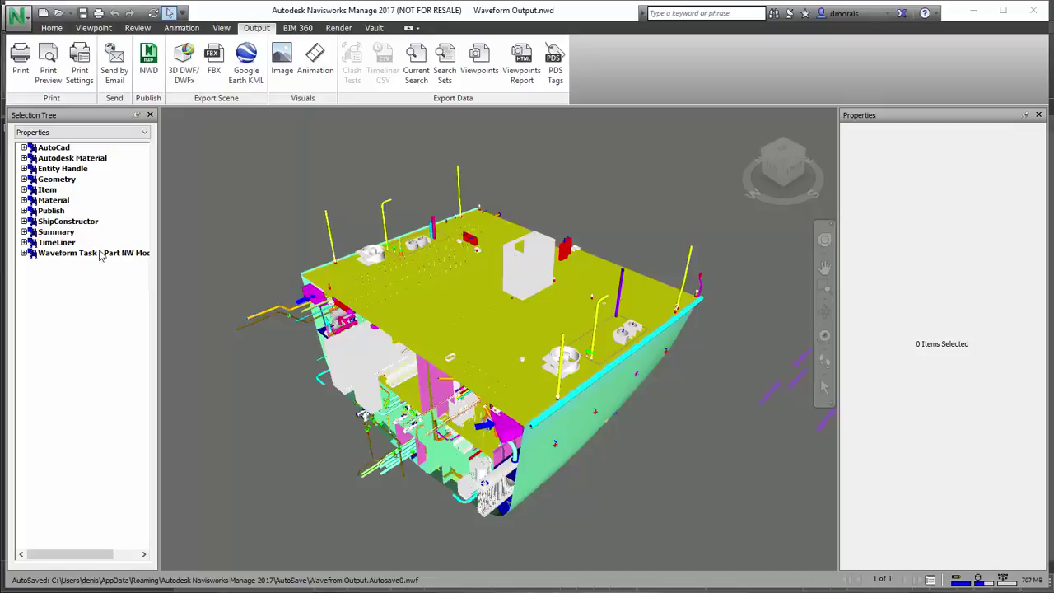
Isolate the Waveform Task - Part NW Modification items to view them from another angle, and unhide the whole model again
click(92, 255)
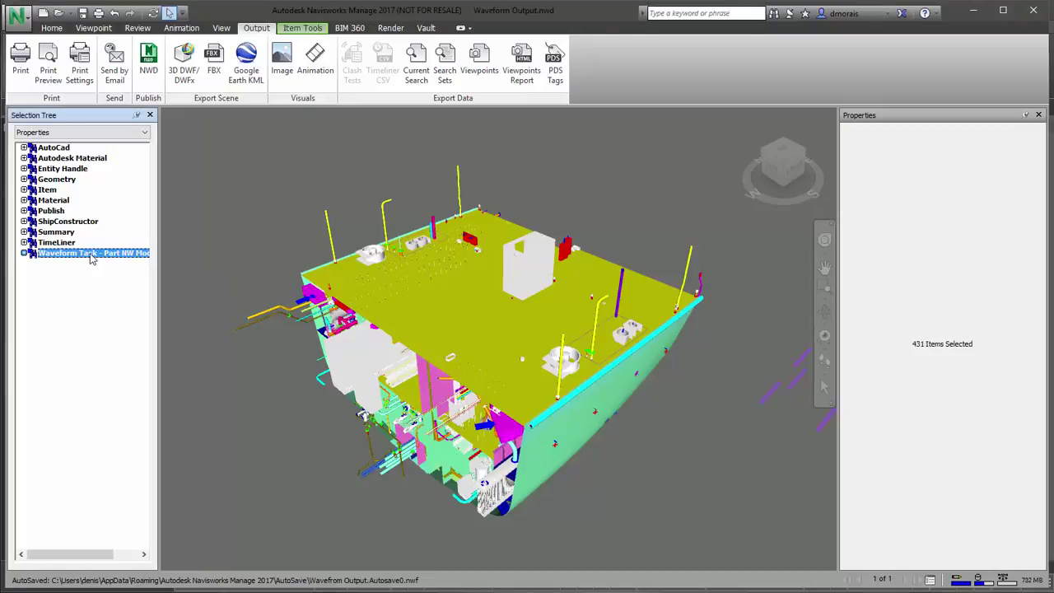
click(93, 28)
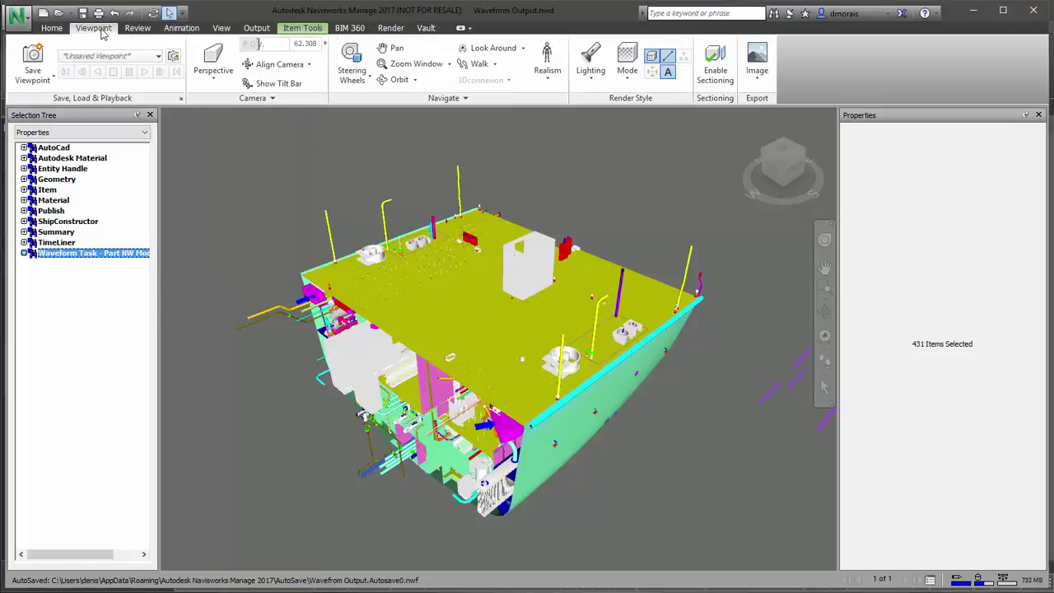
click(52, 28)
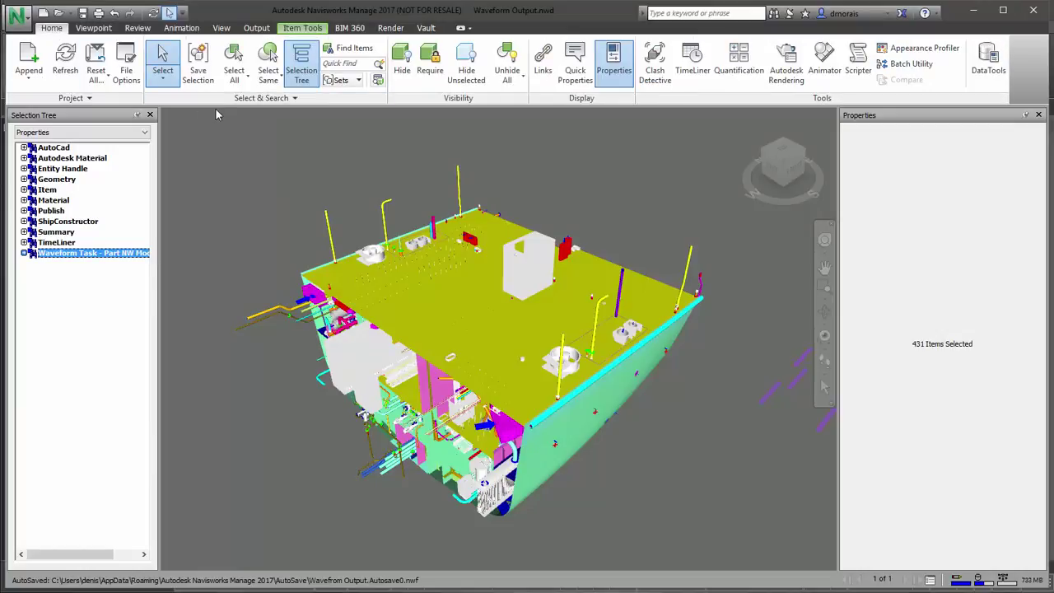
click(466, 66)
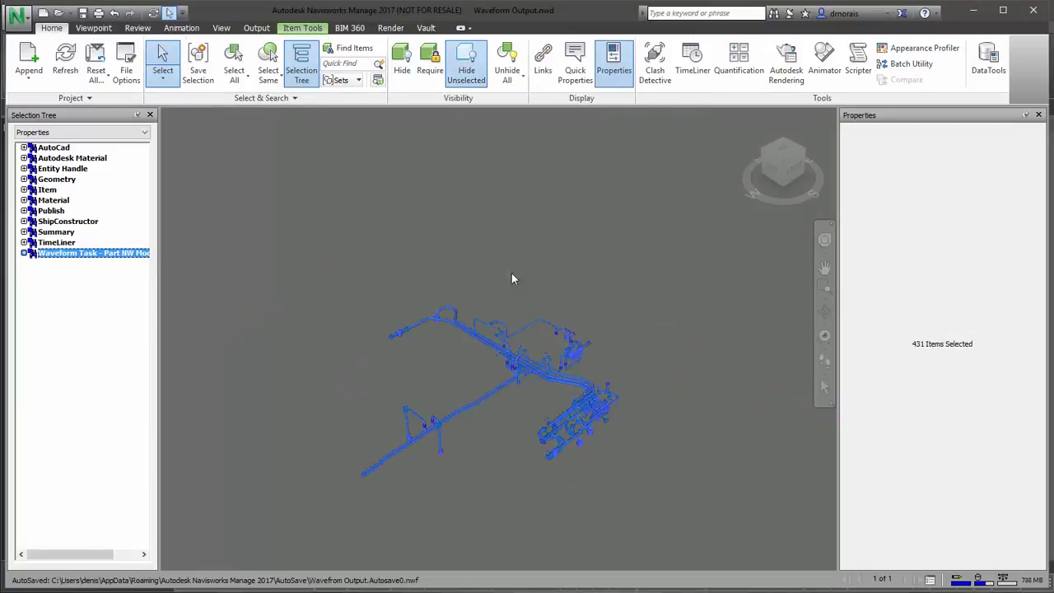
click(528, 425)
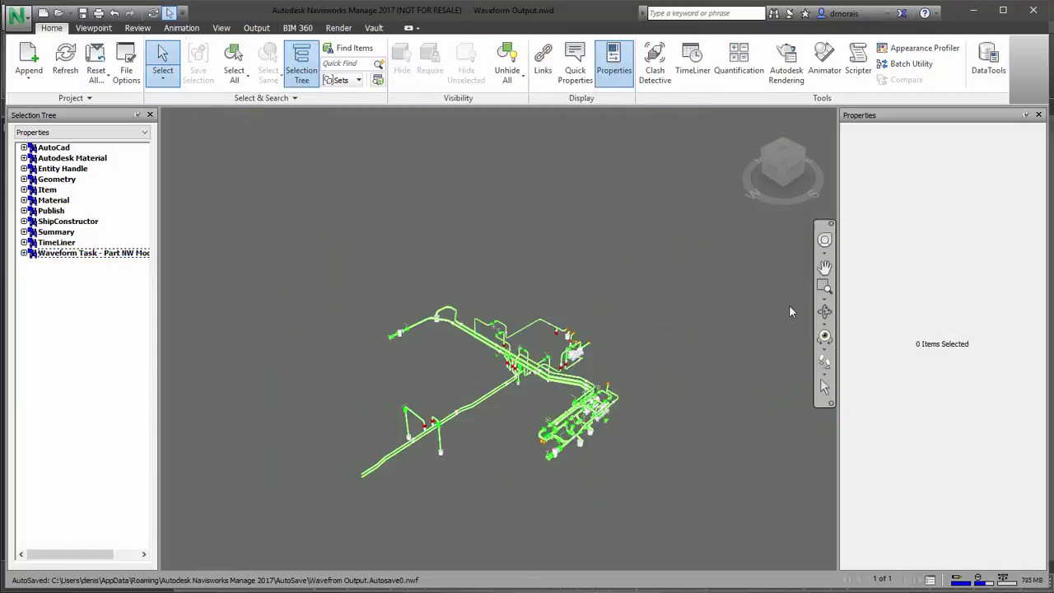
click(824, 312)
drag(582, 409, 201, 338)
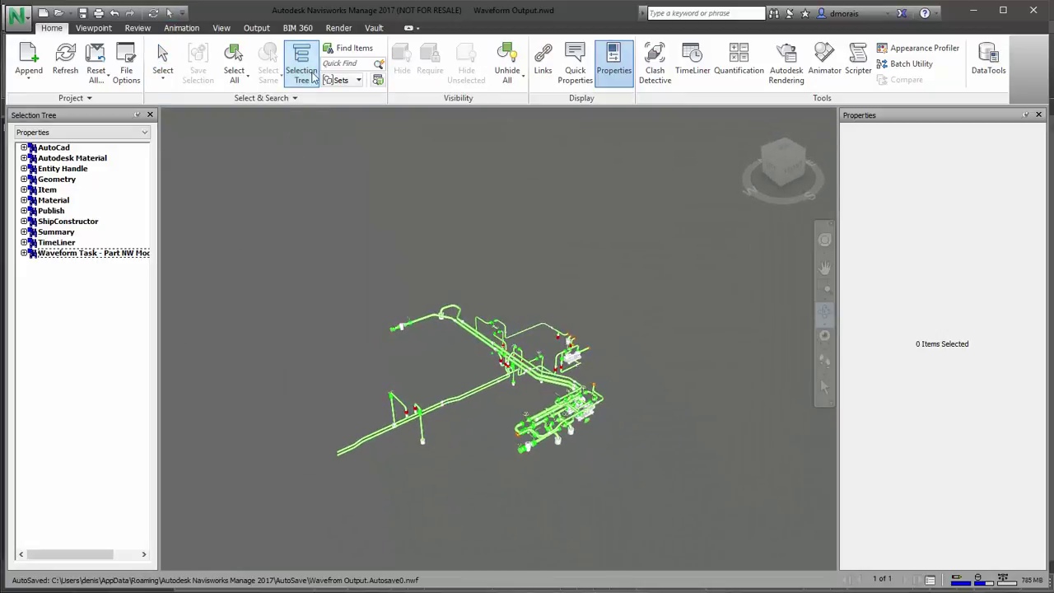
click(505, 65)
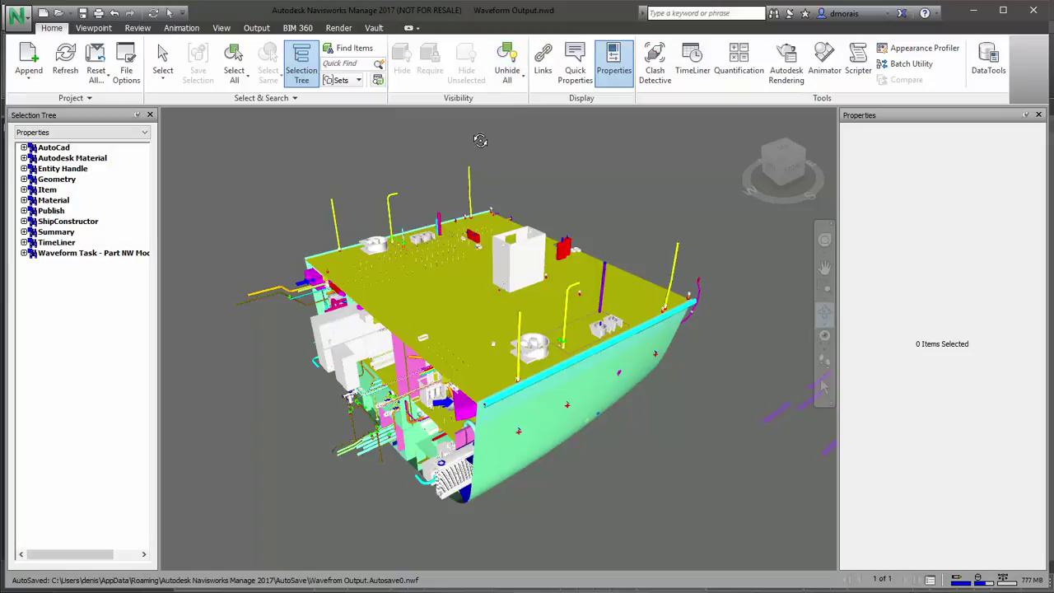
mouse_move(435, 332)
mouse_down()
mouse_move(472, 330)
mouse_move(475, 294)
mouse_up()
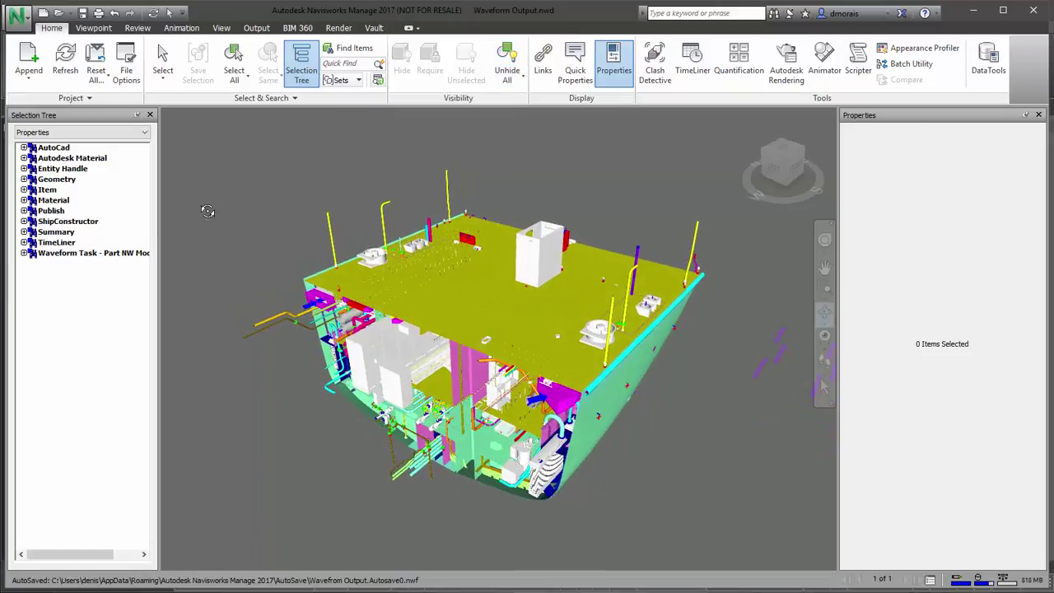
Select the entire model and override its color with the basic medium gray
click(234, 64)
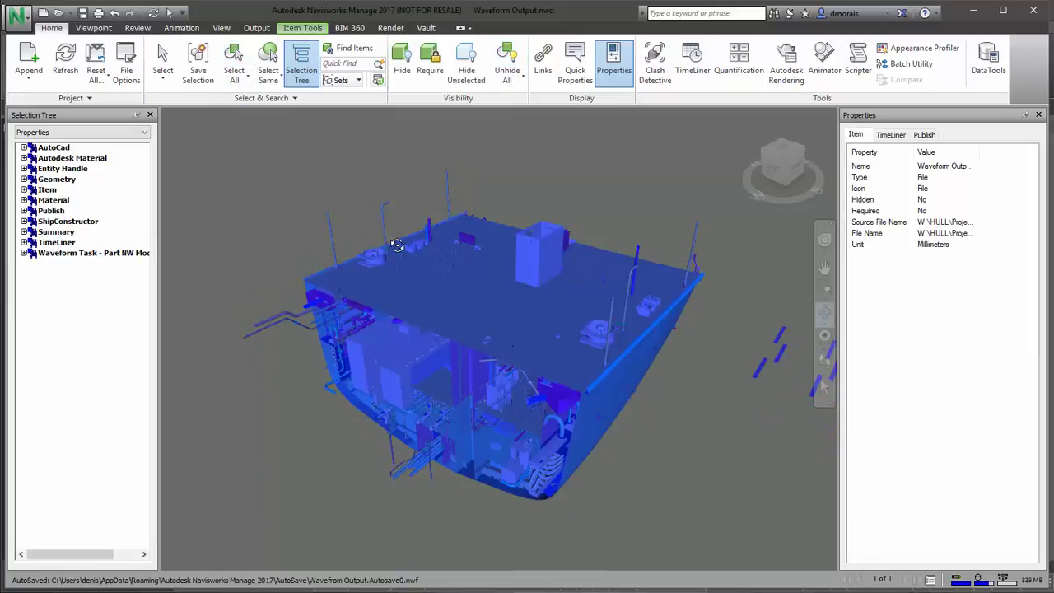
right_click(421, 289)
mouse_move(512, 534)
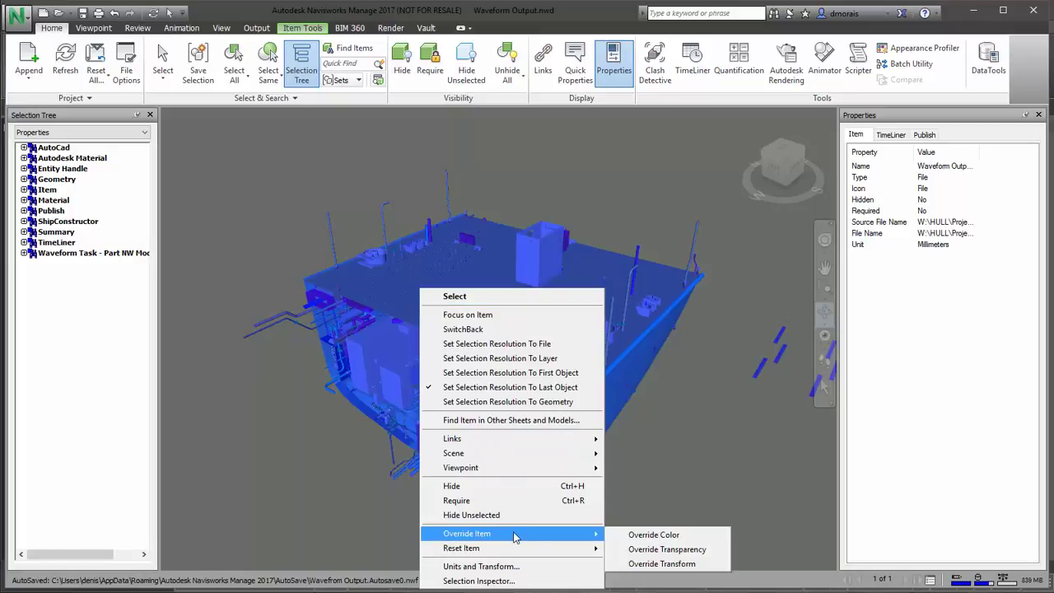
click(634, 537)
click(517, 301)
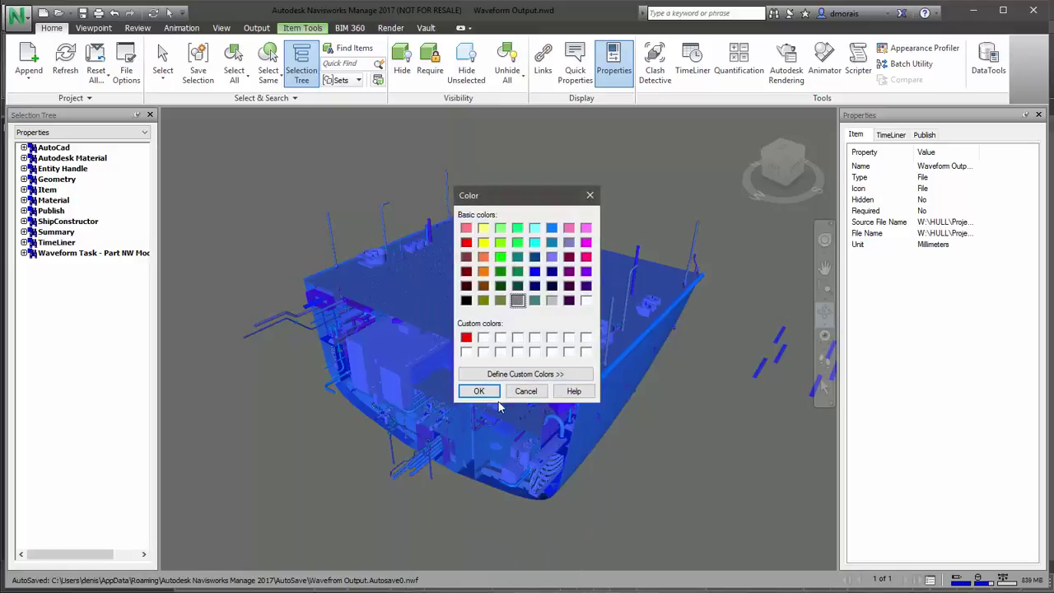
click(490, 393)
Override the selected model's transparency to slightly less than halfway between opaque and transparent, and clear the selection
right_click(474, 303)
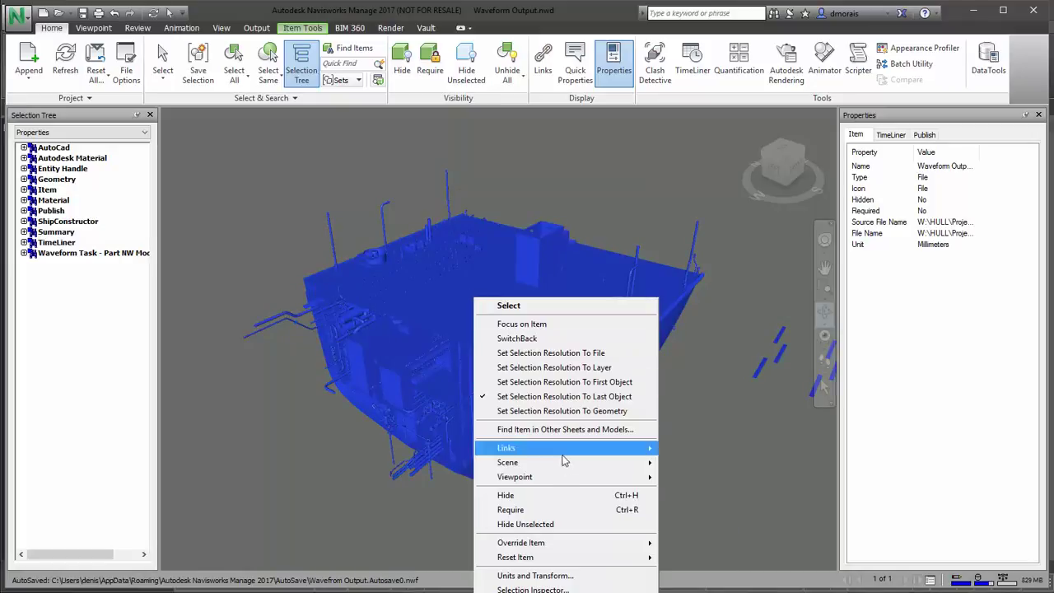
mouse_move(570, 545)
click(692, 559)
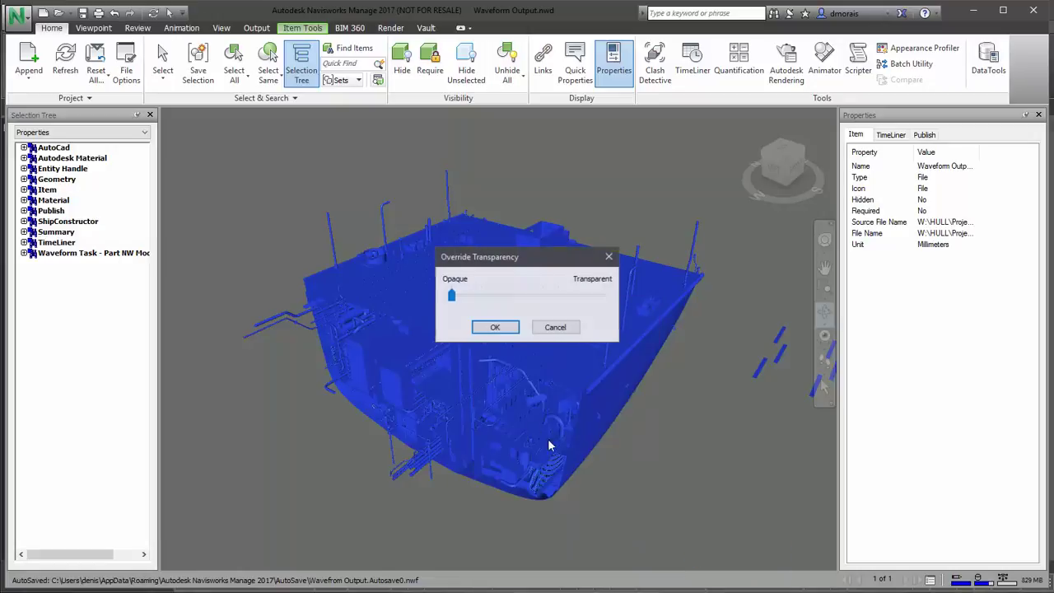
drag(459, 301, 527, 299)
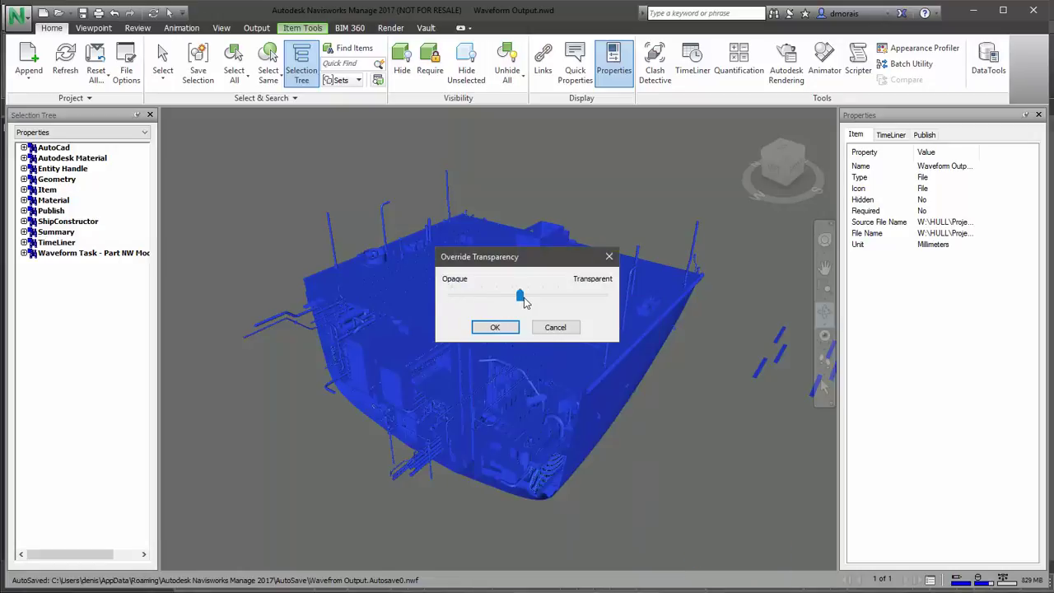
click(495, 327)
click(248, 238)
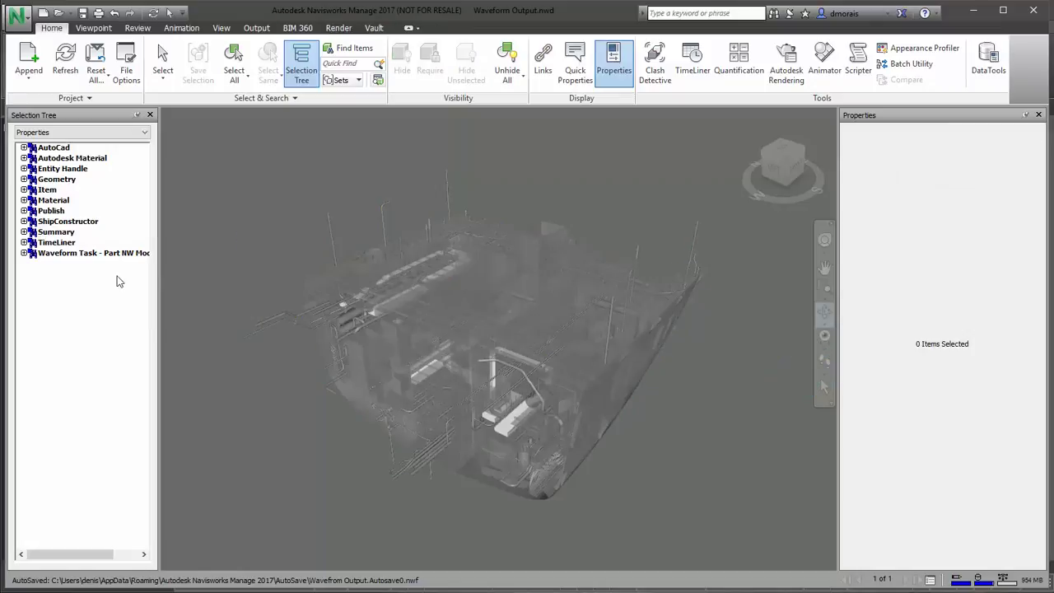
Reset the appearance of all Waveform Task - Part NW Modification items to bring back their original colors
click(76, 257)
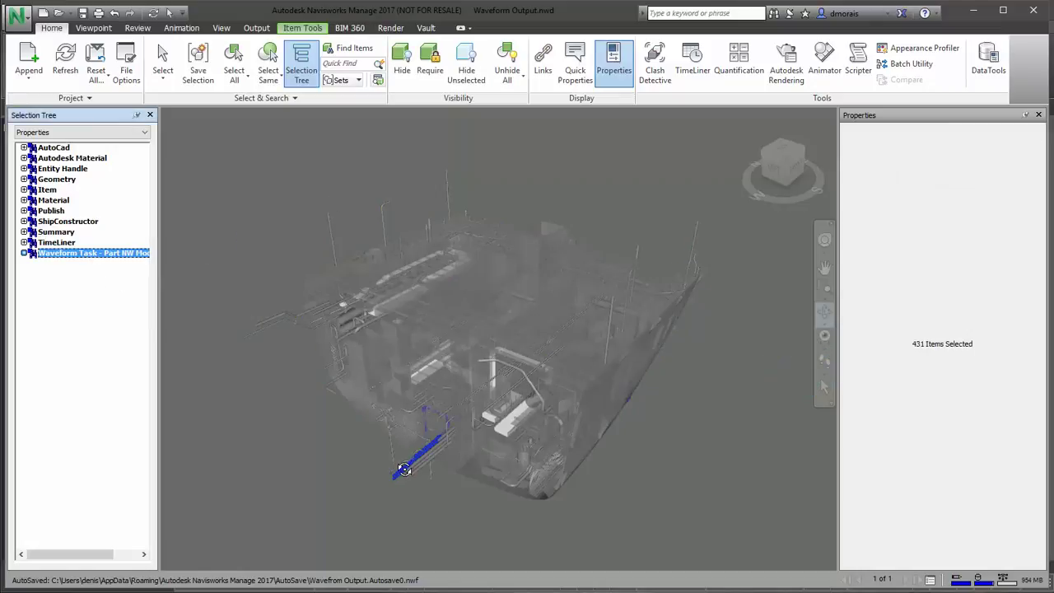
right_click(401, 470)
mouse_move(461, 415)
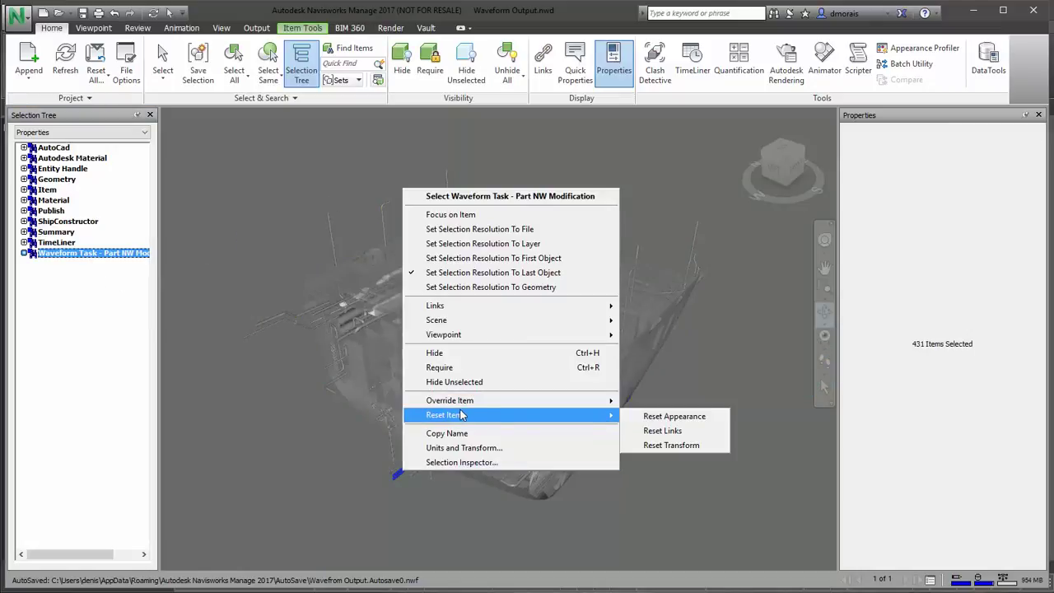
click(671, 416)
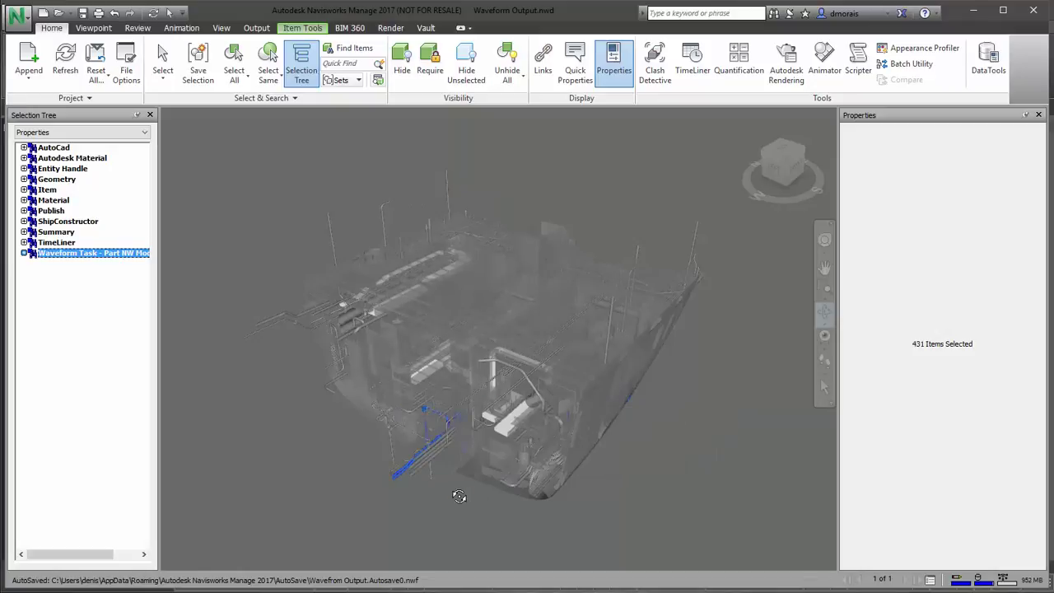
Select a bent green pipe inside the hull and examine its ShipConstructor properties with the value column widened
drag(460, 497, 460, 384)
scroll(459, 383, up, 2)
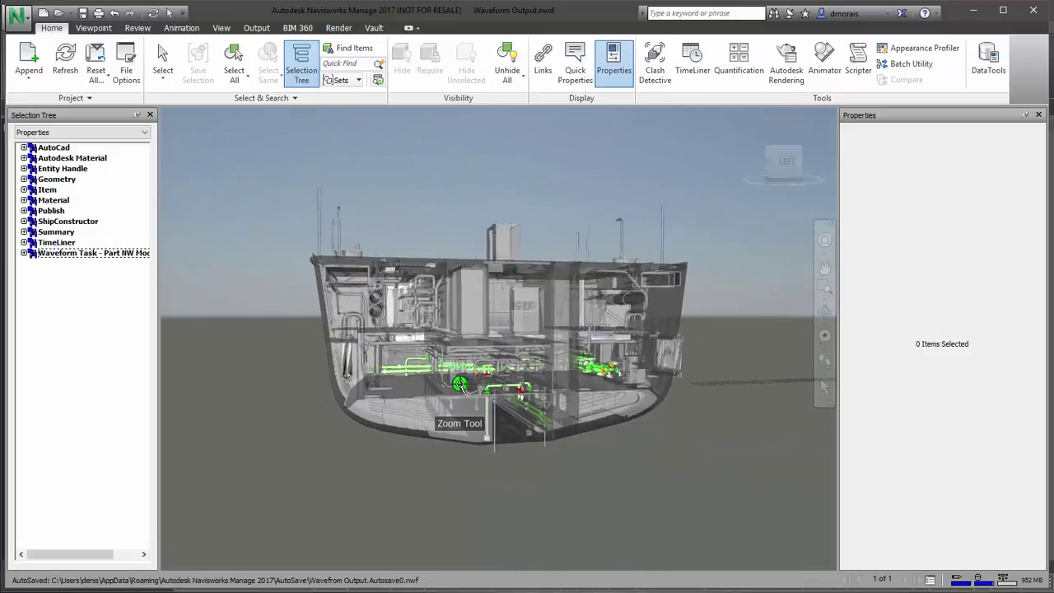
scroll(460, 383, up, 8)
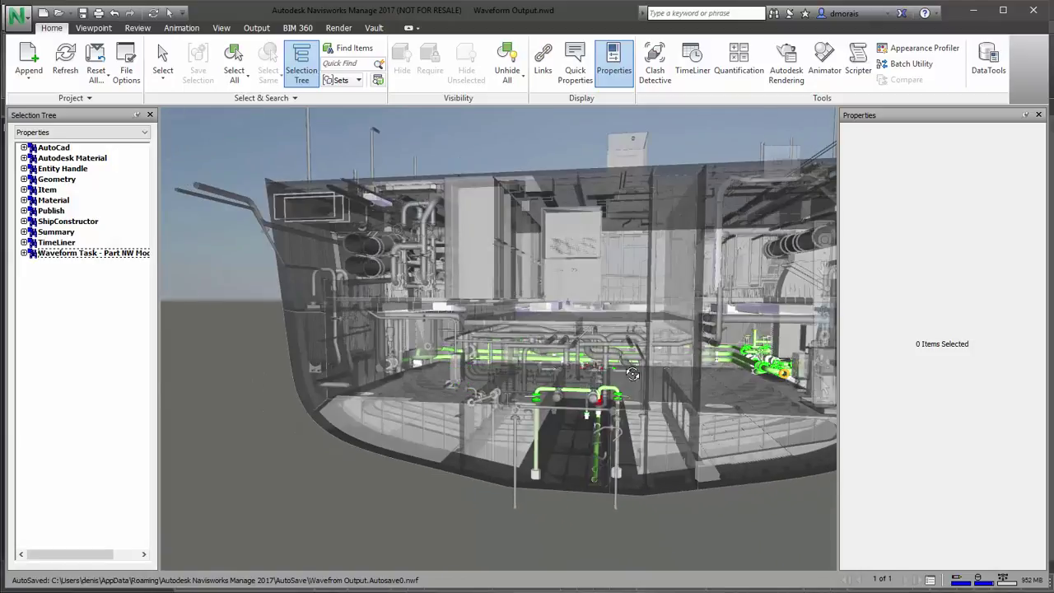
shift+middle_drag(632, 375, 560, 380)
scroll(500, 379, up, 3)
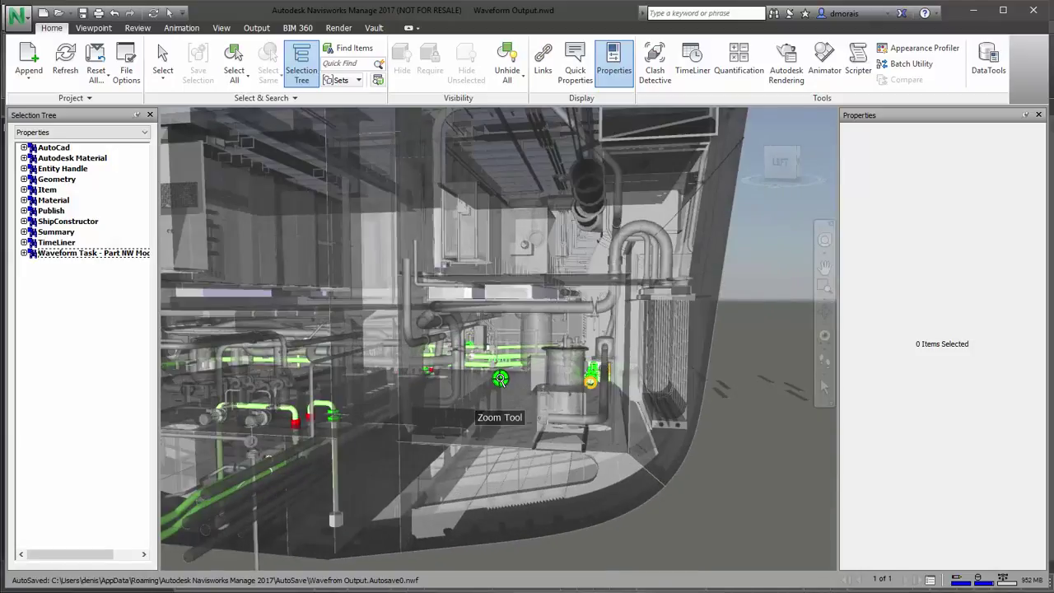
scroll(500, 379, up, 4)
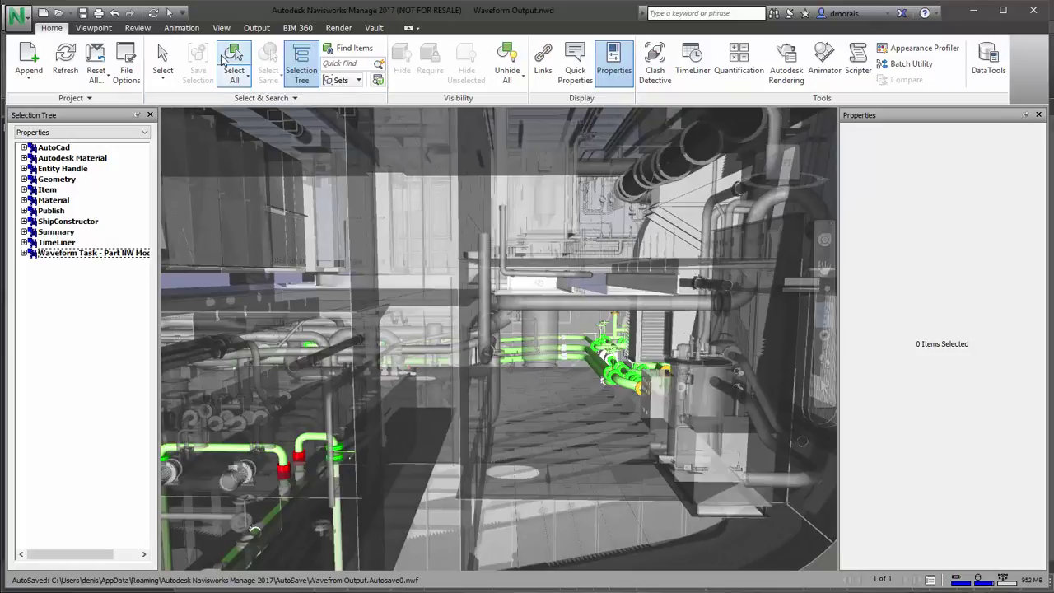
click(163, 62)
click(581, 354)
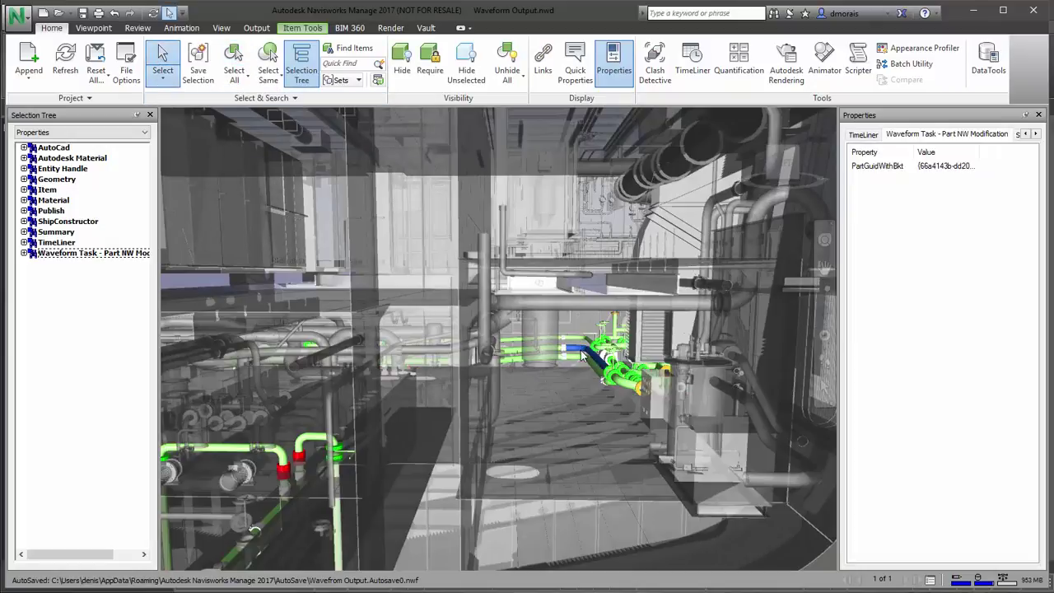
click(1017, 135)
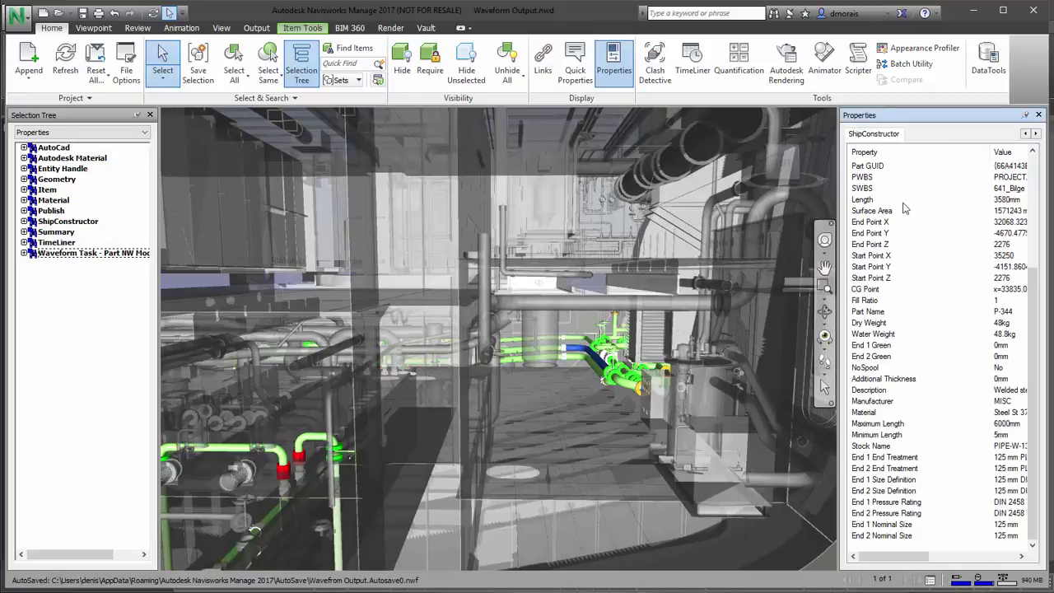
drag(990, 151, 929, 151)
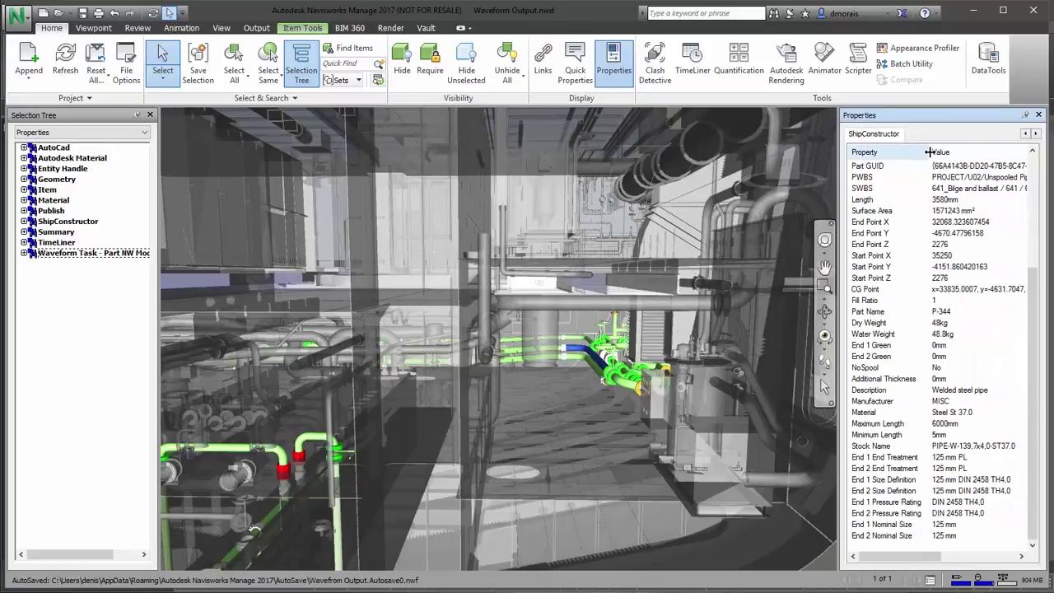
Select the elbow at the end of the green piping and run SwitchBack on it
click(623, 385)
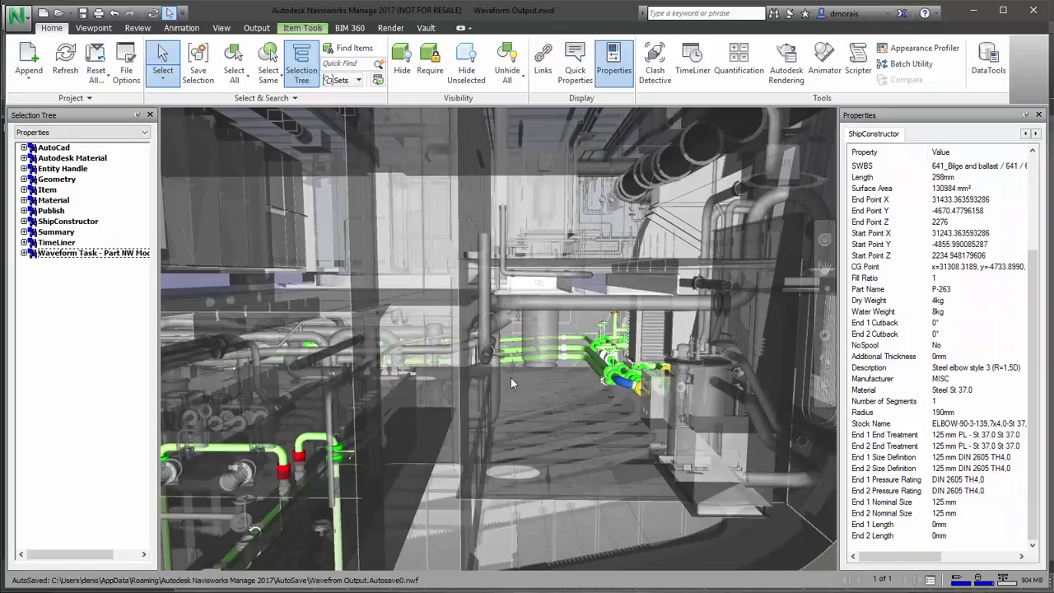
scroll(510, 412, up, 5)
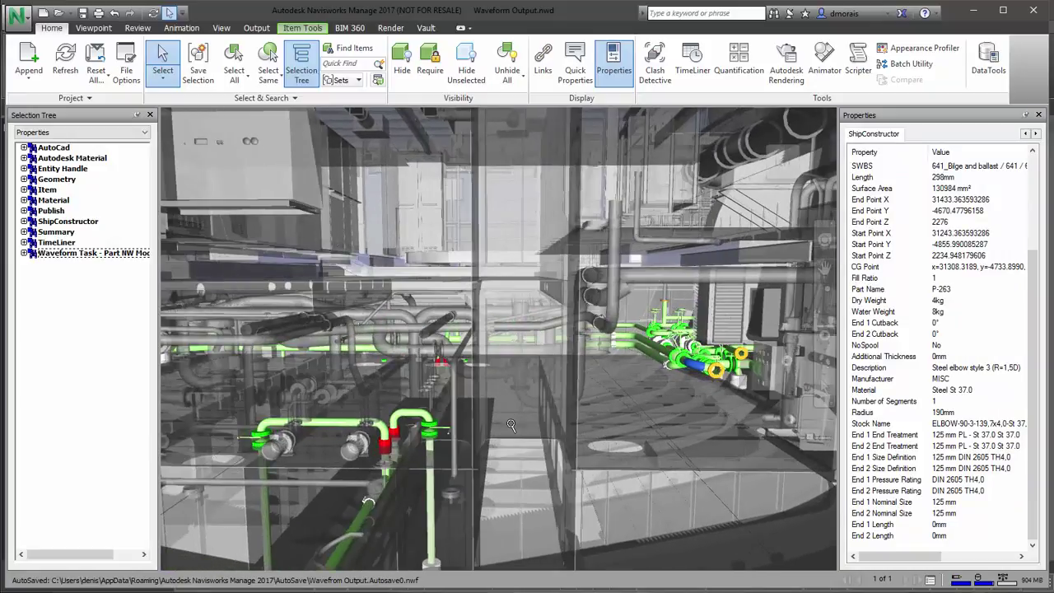
scroll(510, 425, down, 3)
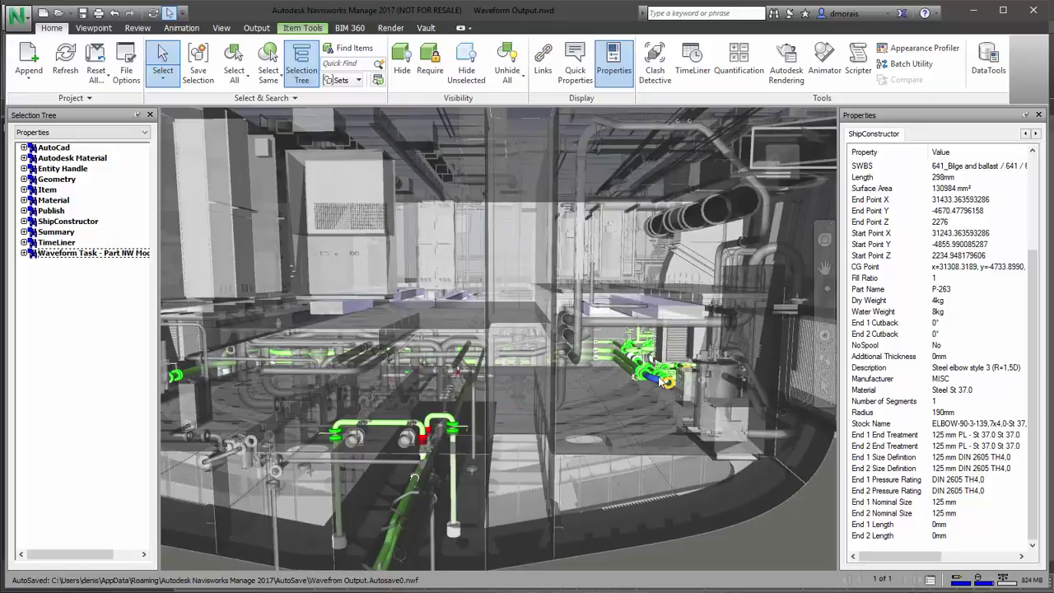
right_click(653, 382)
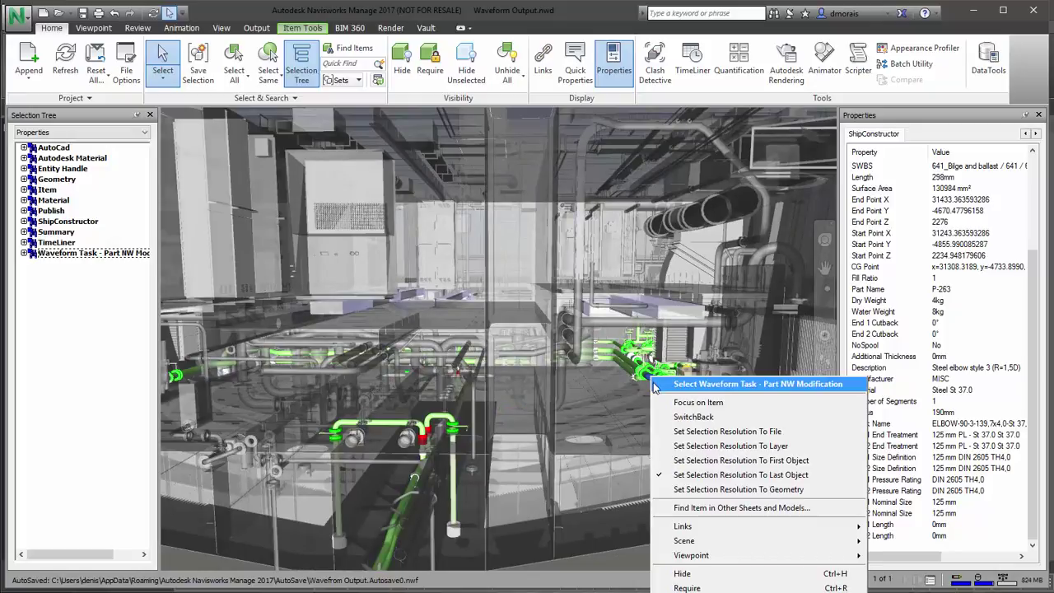
click(694, 416)
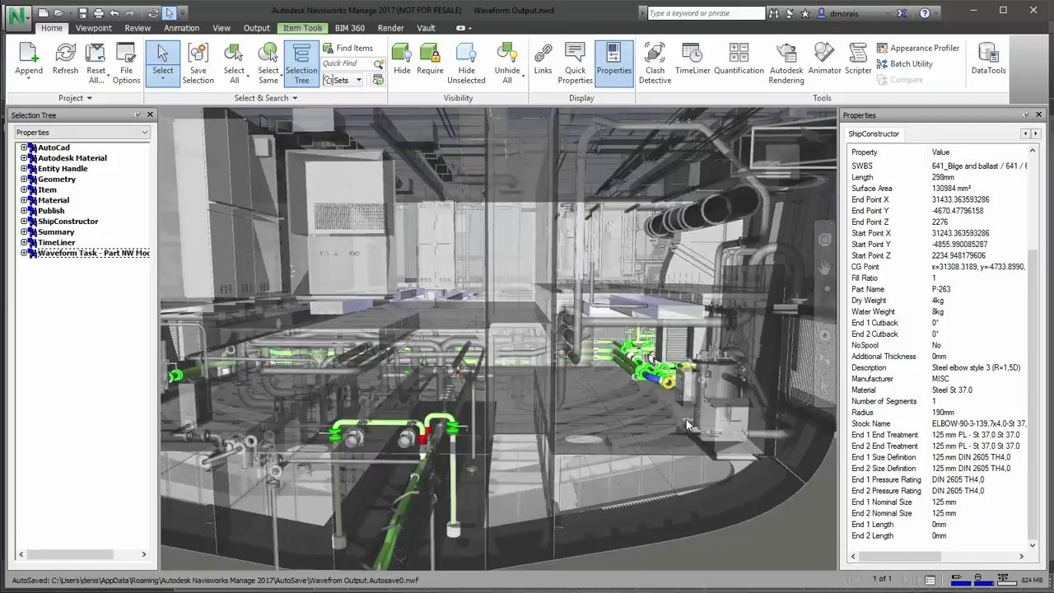